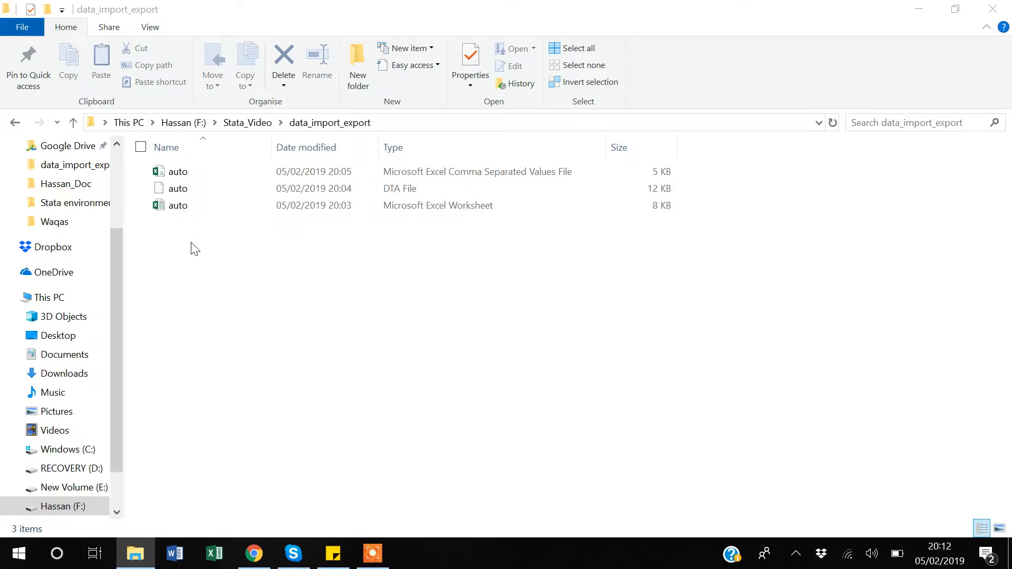
Step: Open the auto DTA file from the data_import_export folder in Stata
{"action": "double_click", "coordinate": [393, 190]}
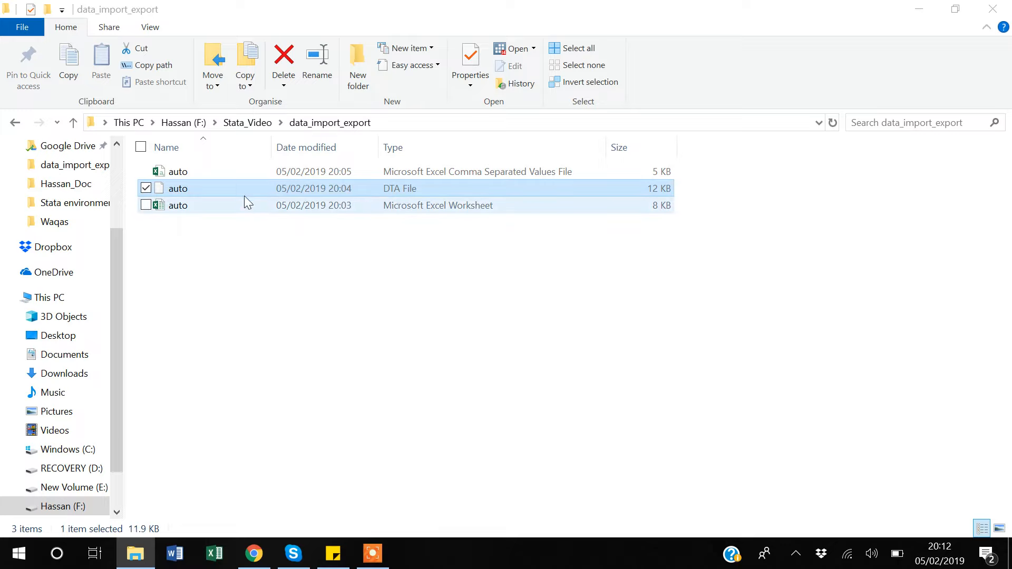
{"action": "mouse_move", "coordinate": [238, 189]}
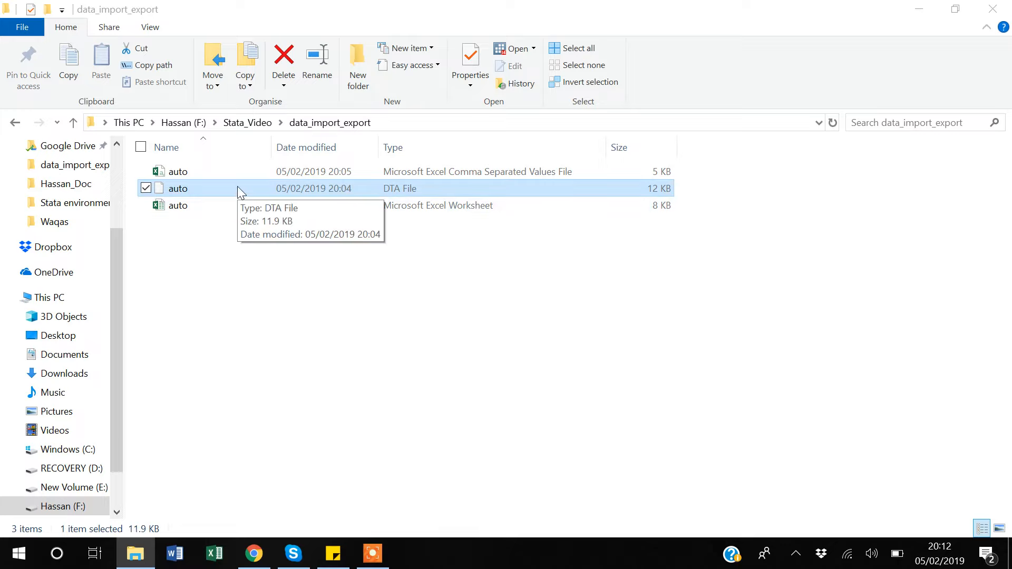
{"action": "double_click", "coordinate": [180, 191]}
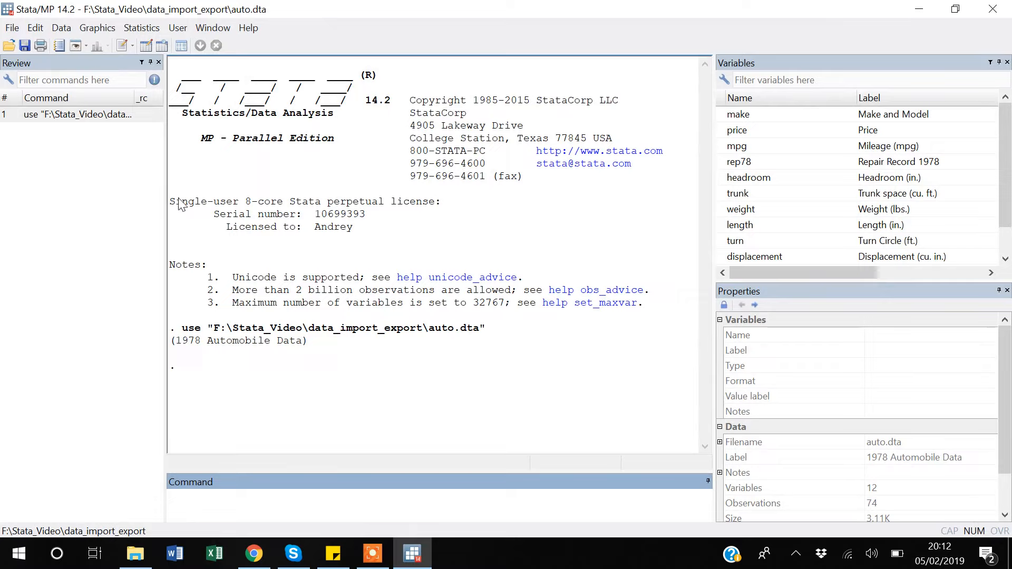
Step: Copy the executed use command for auto.dta from the results, and clear the dataset from memory with the clear command
{"action": "left_click", "coordinate": [479, 327]}
{"action": "left_click_drag", "start_coordinate": [427, 333], "coordinate": [183, 333]}
{"action": "key", "text": "ctrl+c"}
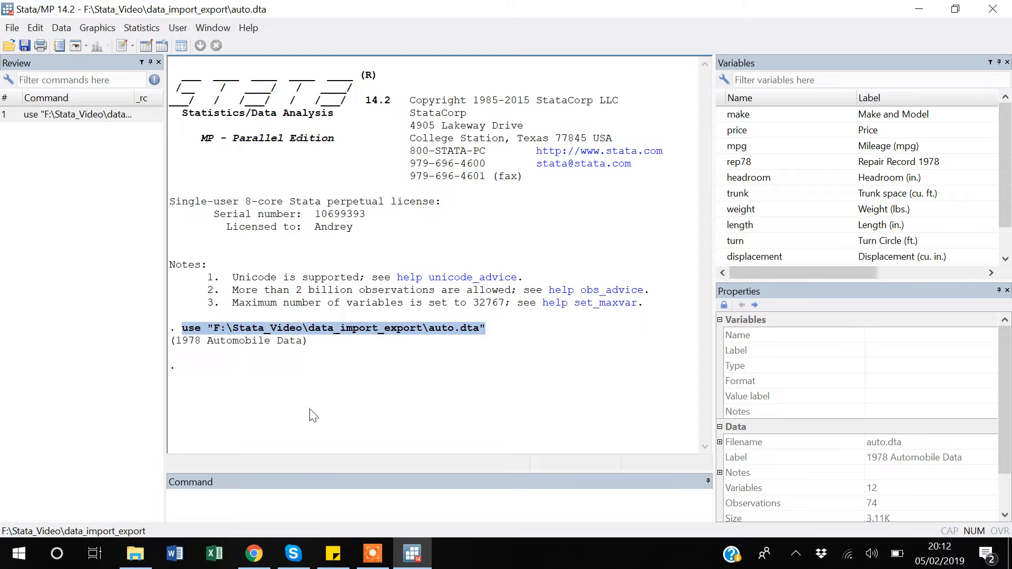
{"action": "left_click", "coordinate": [298, 504]}
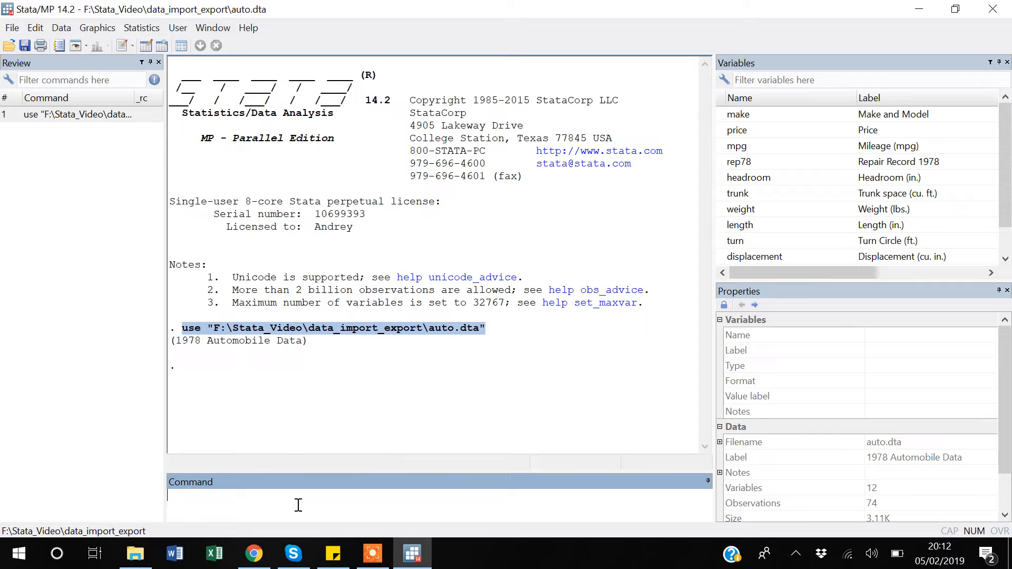
{"action": "type", "text": "cl"}
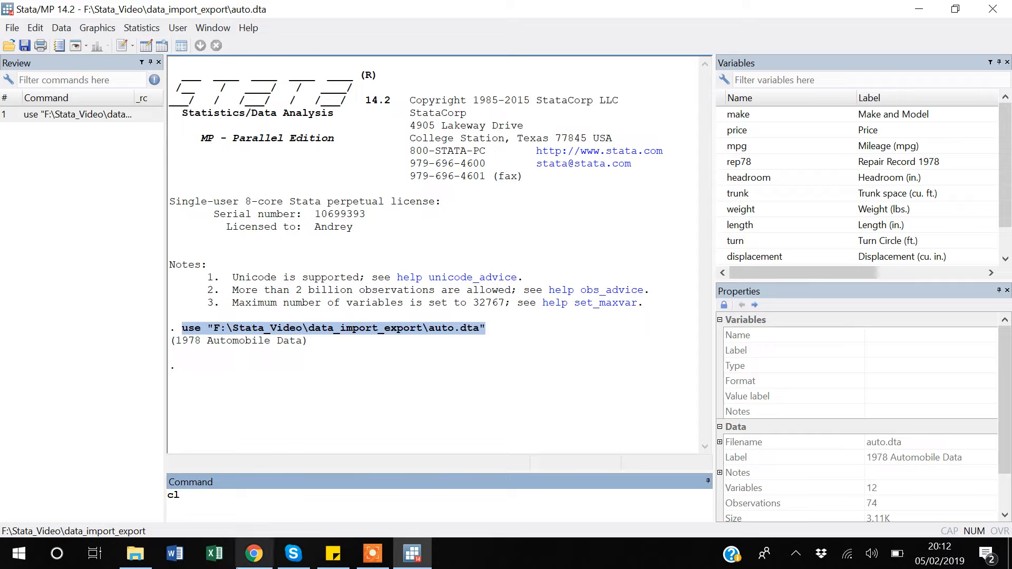
{"action": "type", "text": "ear"}
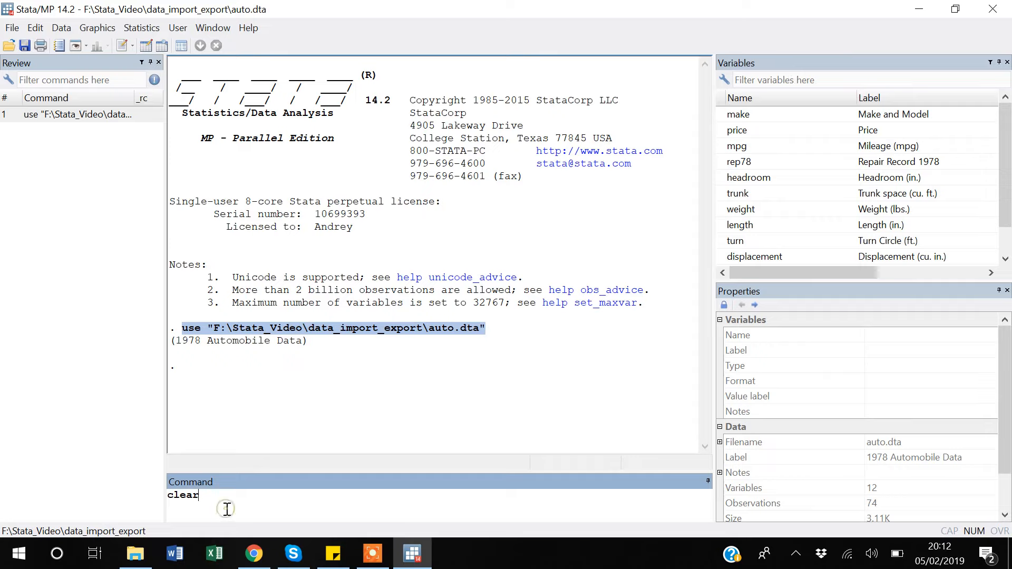
{"action": "key", "text": "Return"}
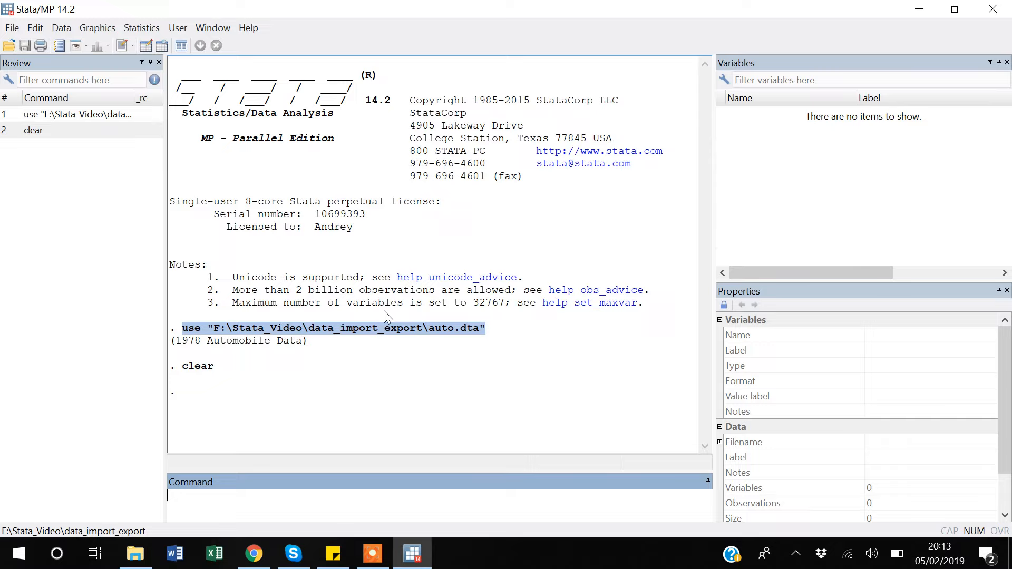
Step: Load the dataset again by running use "F:\Stata_Video\data_import_export\auto.dta", clear
{"action": "left_click", "coordinate": [251, 503]}
{"action": "key", "text": "ctrl+v"}
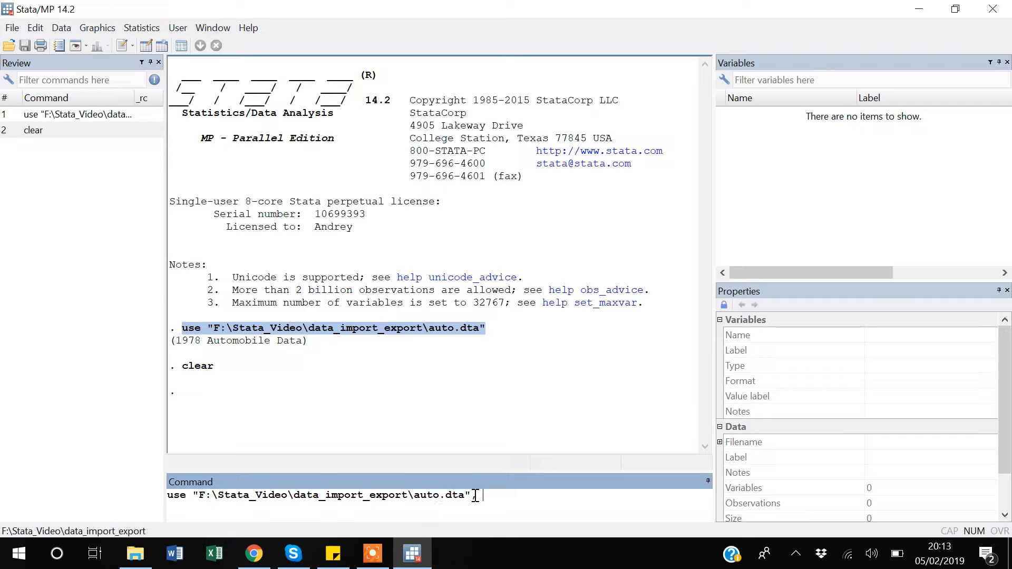
{"action": "type", "text": "clear"}
{"action": "left_click", "coordinate": [472, 495]}
{"action": "type", "text": ","}
{"action": "key", "text": "End"}
{"action": "key", "text": "Return"}
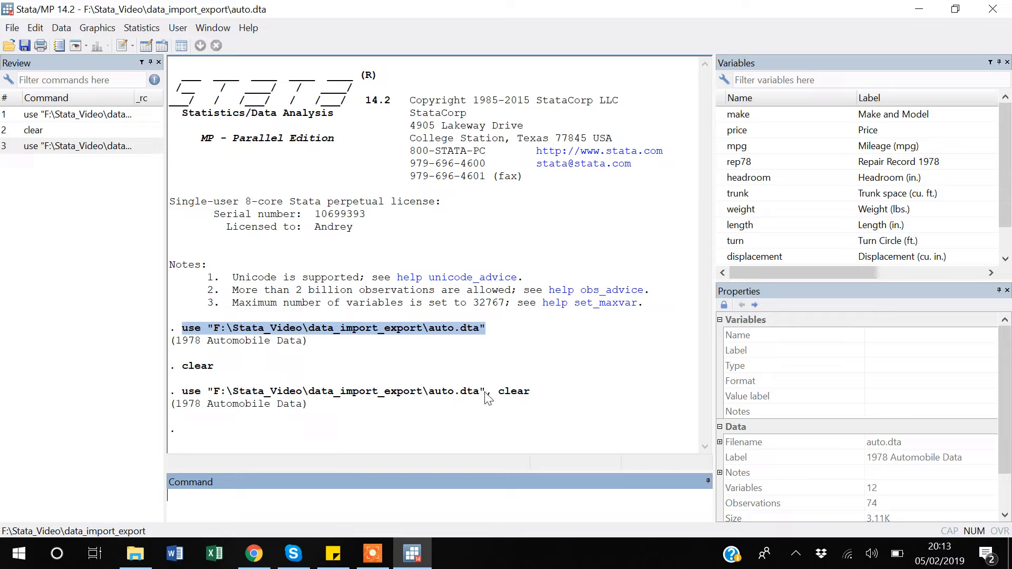
Step: Copy the last use command without its clear option and run it as use "F:\Stata_Video\data_import_export\auto.dta"
{"action": "left_click_drag", "start_coordinate": [484, 392], "coordinate": [188, 395]}
{"action": "key", "text": "ctrl+c"}
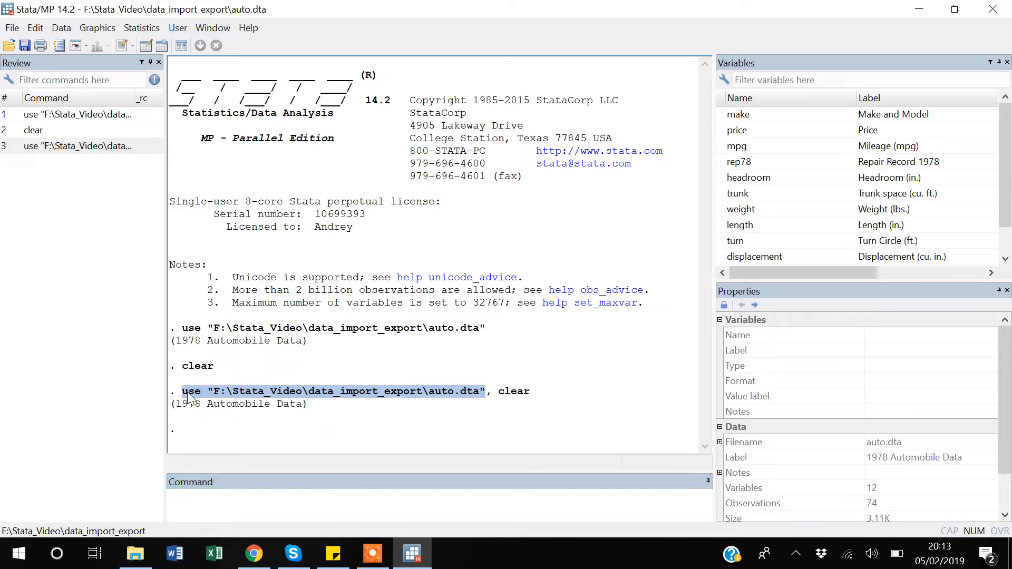
{"action": "left_click", "coordinate": [239, 511]}
{"action": "key", "text": "ctrl+v"}
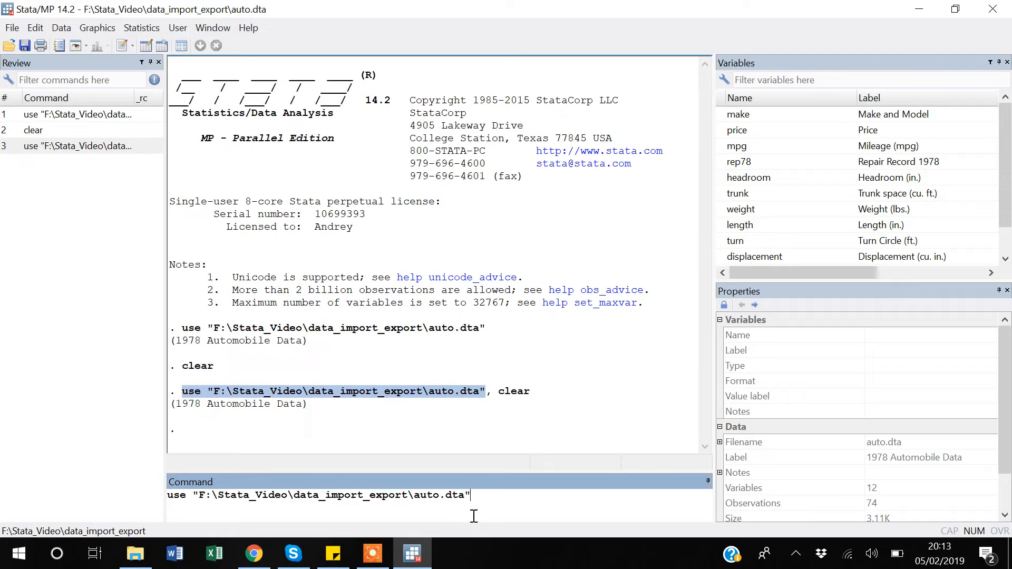
{"action": "key", "text": "Return"}
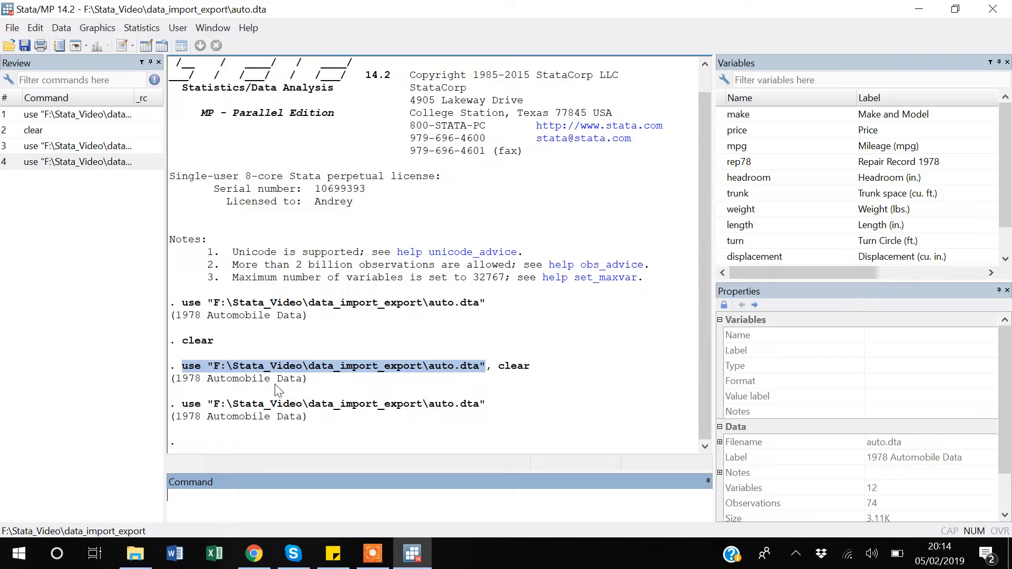
Step: Start a new do-file with the comment "* This Do file is to import or Export data from Stata *" followed by a blank line
{"action": "left_click", "coordinate": [122, 45]}
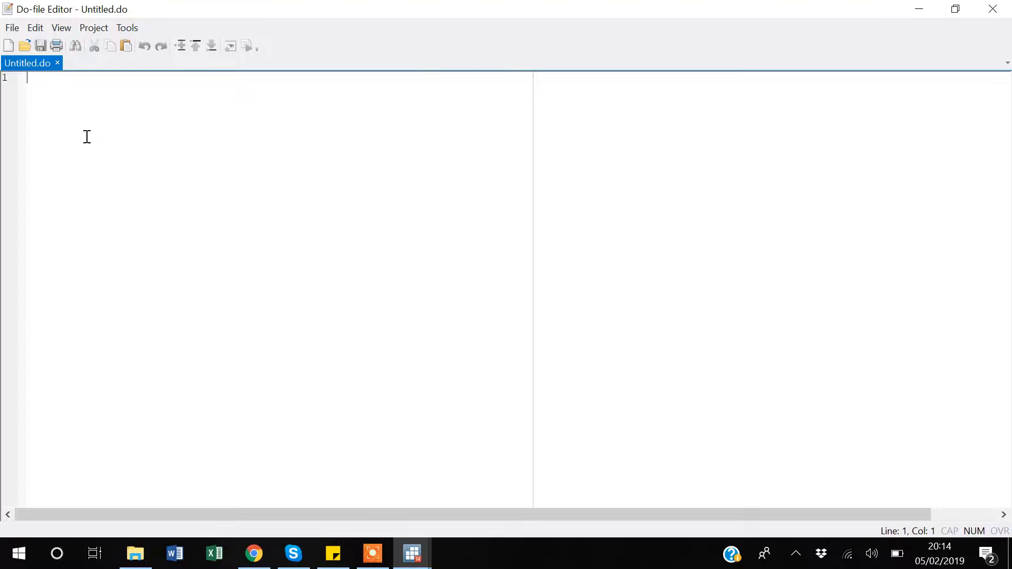
{"action": "type", "text": "*"}
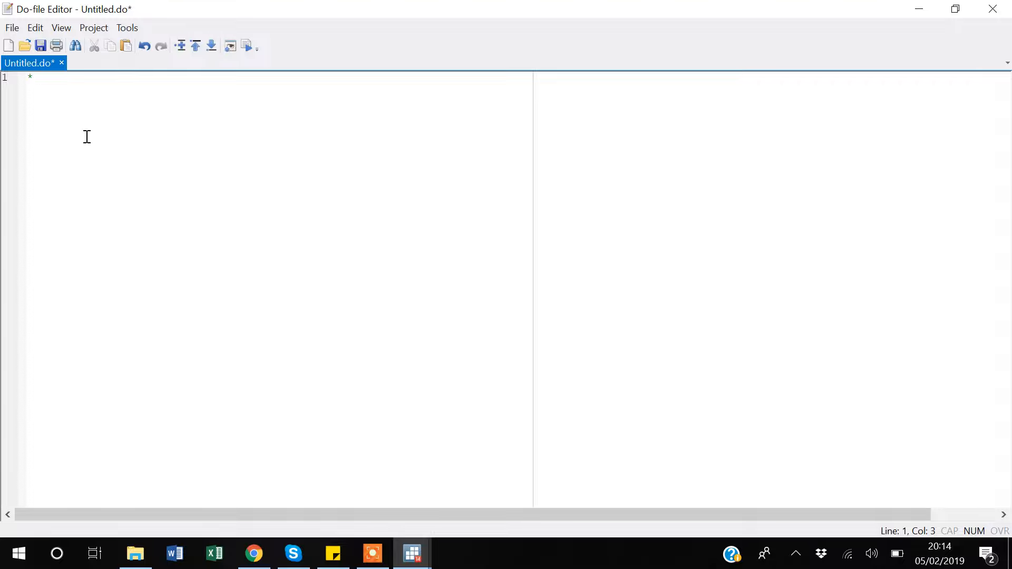
{"action": "type", "text": "D"}
{"action": "key", "text": "BackSpace"}
{"action": "type", "text": "This Do file is to"}
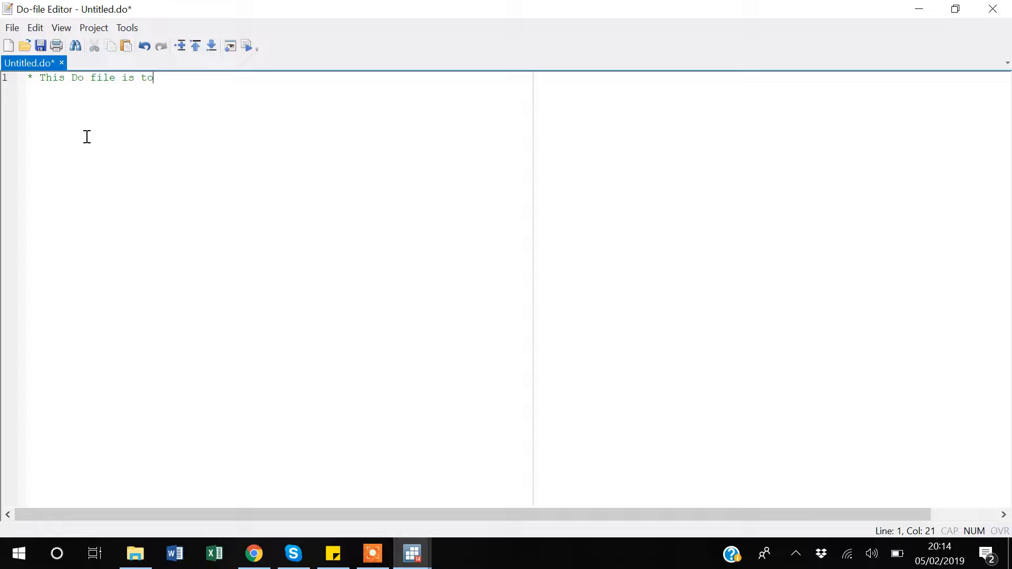
{"action": "type", "text": " import or Export data from"}
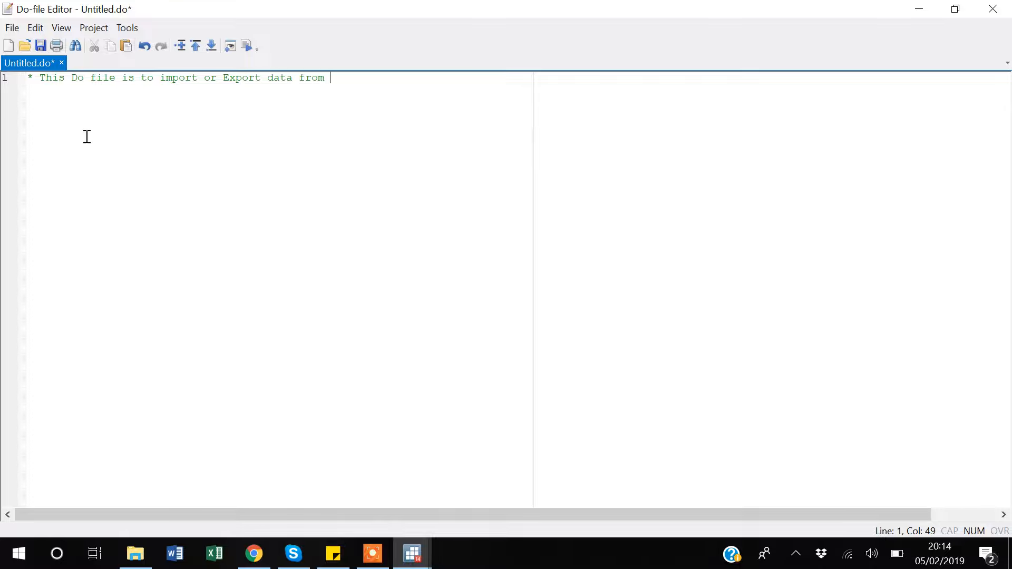
{"action": "type", "text": " Stata ("}
{"action": "key", "text": "BackSpace"}
{"action": "type", "text": "*"}
{"action": "key", "text": "Return"}
{"action": "key", "text": "Return"}
Step: Add the earlier command use "F:\Stata_Video\data_import_export\auto.dta", clear to the do-file below the comment, with an extra blank line above it
{"action": "key", "text": "alt+Tab"}
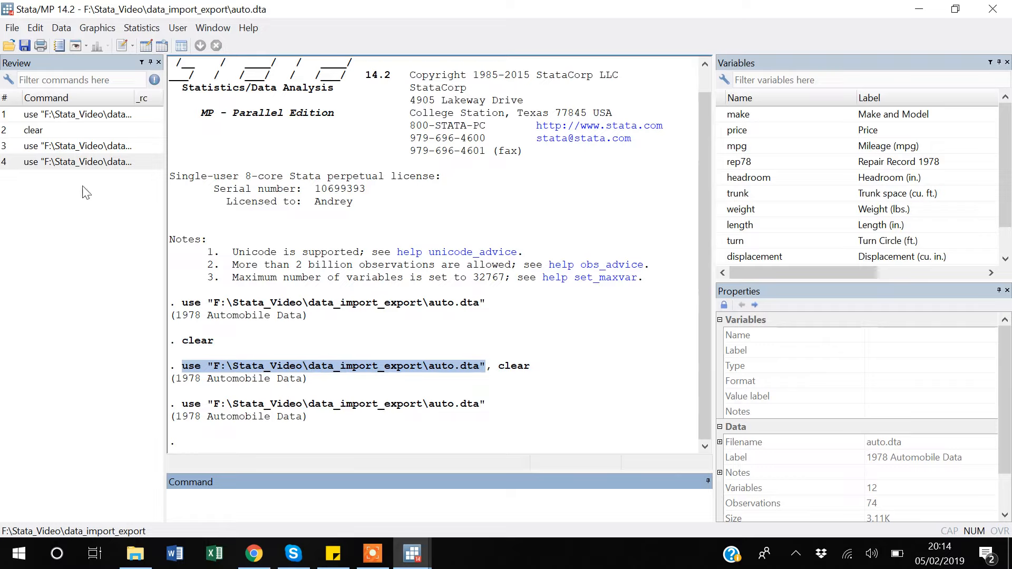
{"action": "left_click", "coordinate": [81, 163]}
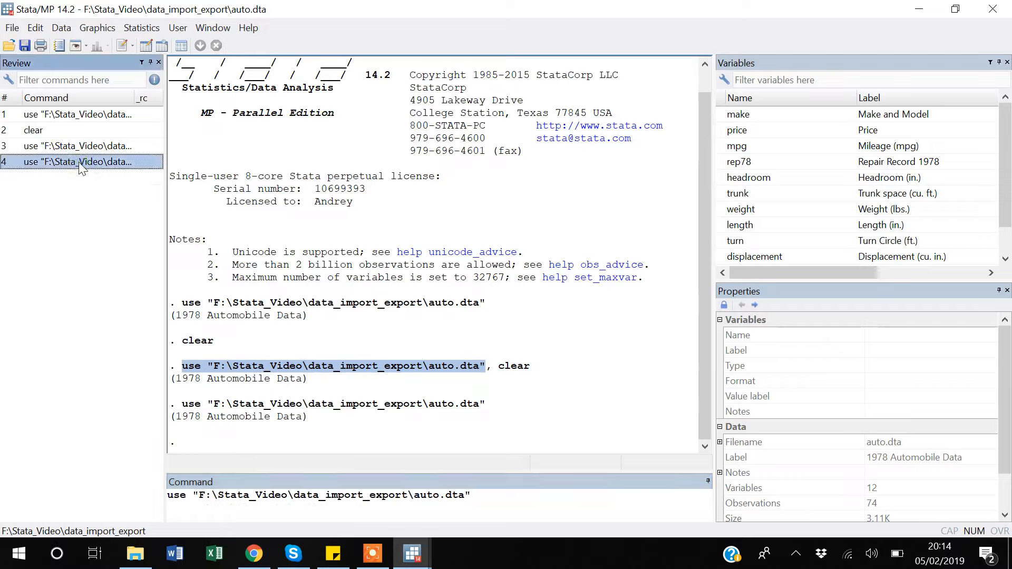
{"action": "left_click", "coordinate": [77, 145]}
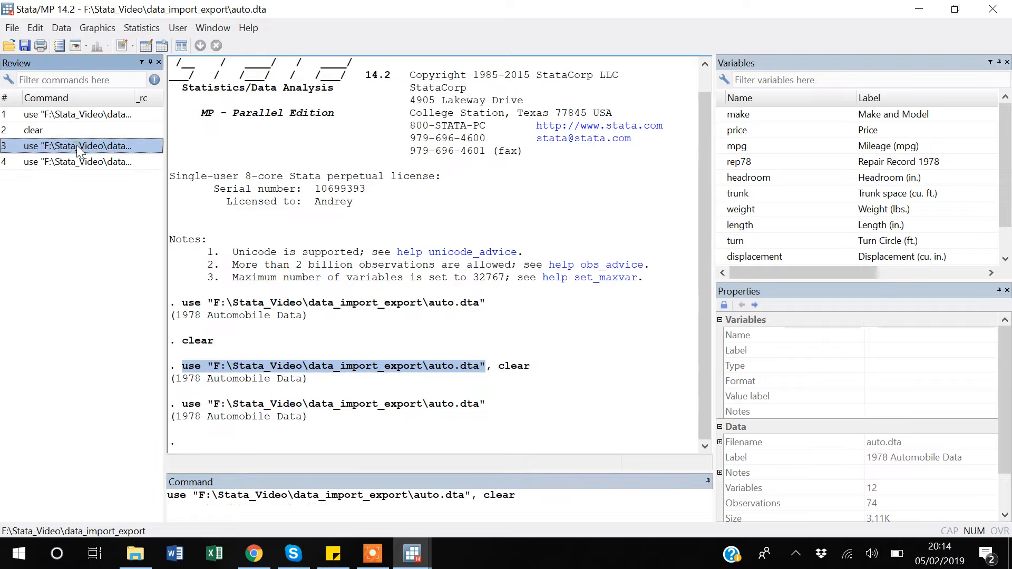
{"action": "key", "text": "alt+Tab"}
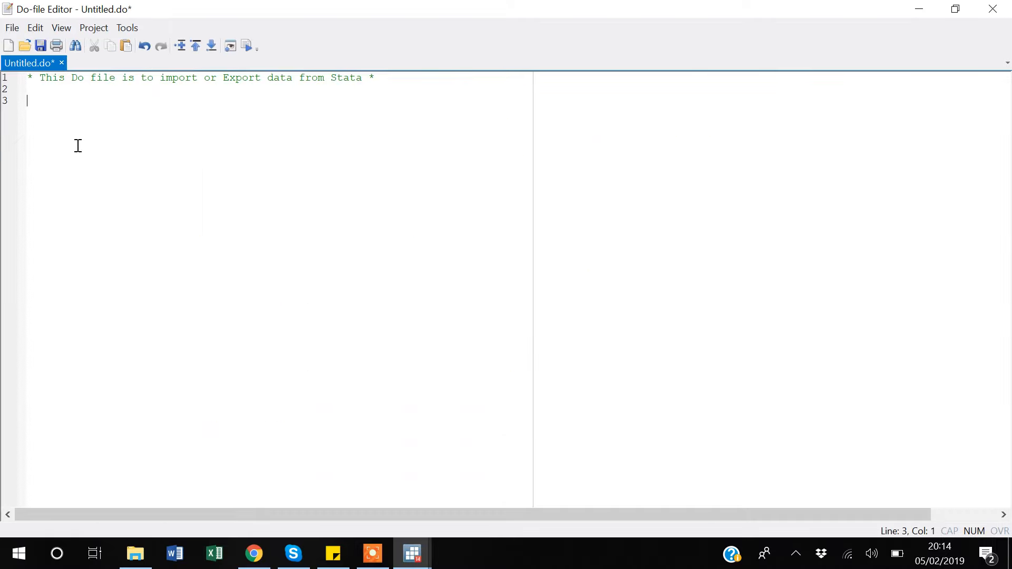
{"action": "type", "text": "use \"F:\\Stata_Video\\data_import_export\\auto.dta\", clear"}
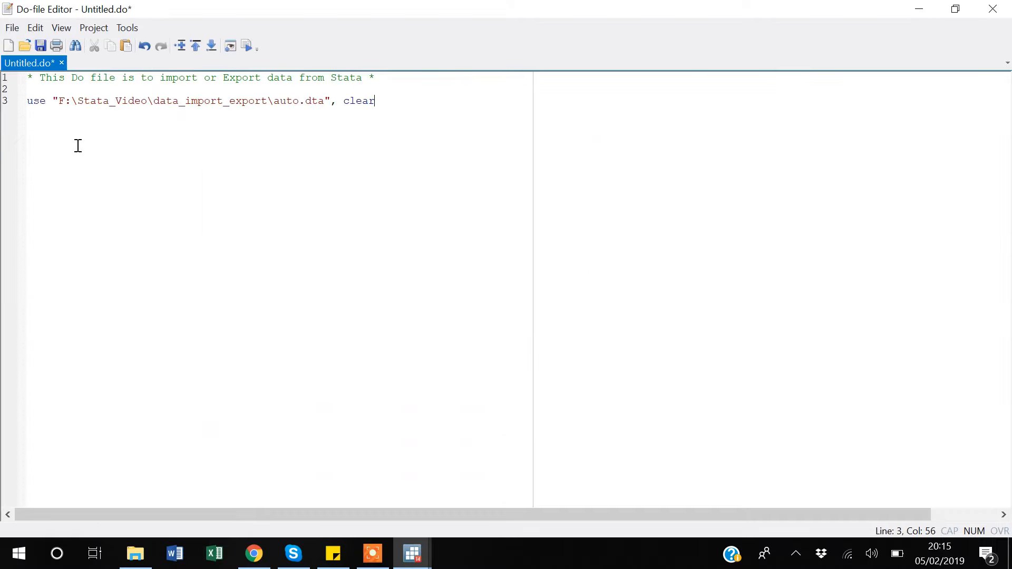
{"action": "left_click", "coordinate": [121, 88]}
{"action": "key", "text": "Return"}
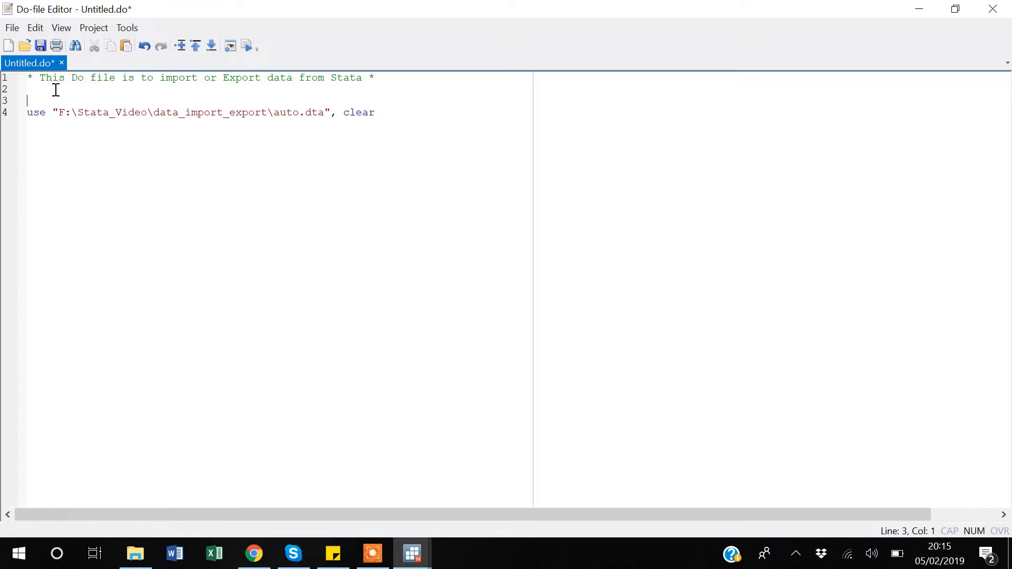
Step: Save the do-file as Import_export in the data_import_export folder
{"action": "left_click", "coordinate": [41, 47]}
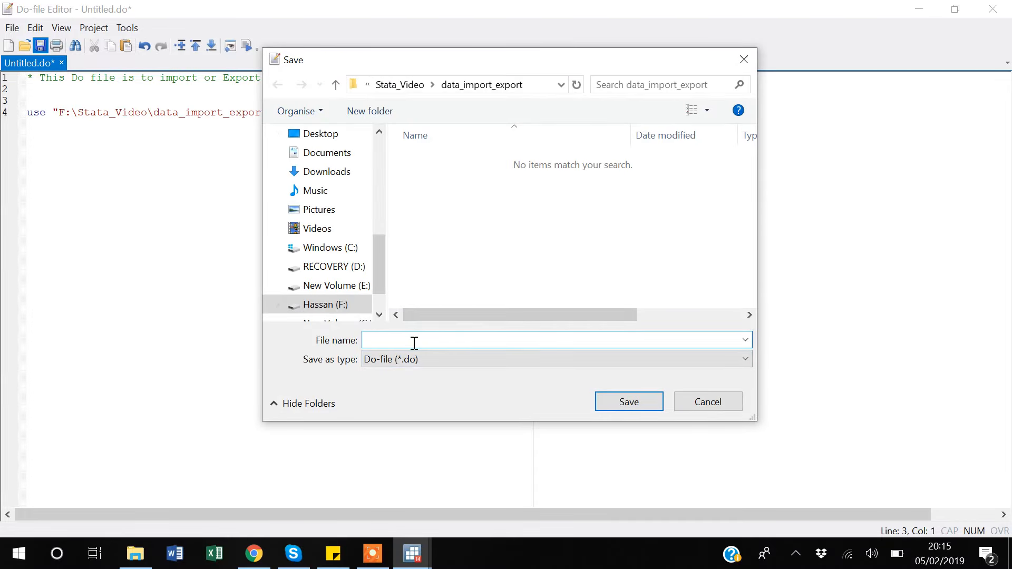
{"action": "type", "text": "Im"}
{"action": "type", "text": "ort_"}
{"action": "key", "text": "BackSpace"}
{"action": "key", "text": "BackSpace"}
{"action": "key", "text": "BackSpace"}
{"action": "type", "text": "port_export"}
{"action": "left_click", "coordinate": [640, 407]}
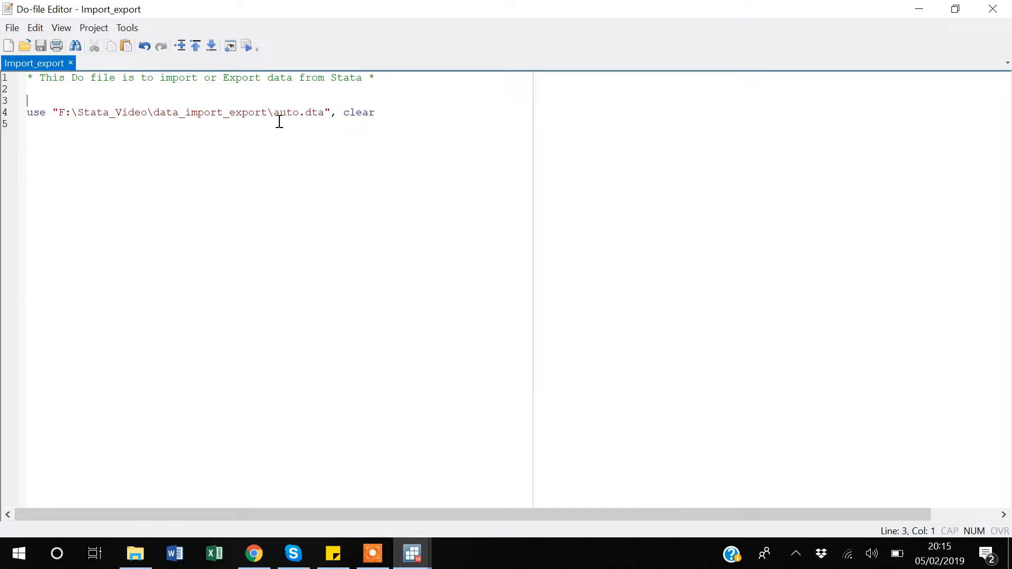
Step: Move the folder path out of the use command into a separate line above it: cd "F:\Stata_Video\data_import_export\"
{"action": "left_click_drag", "start_coordinate": [270, 113], "coordinate": [61, 114]}
{"action": "key", "text": "ctrl+c"}
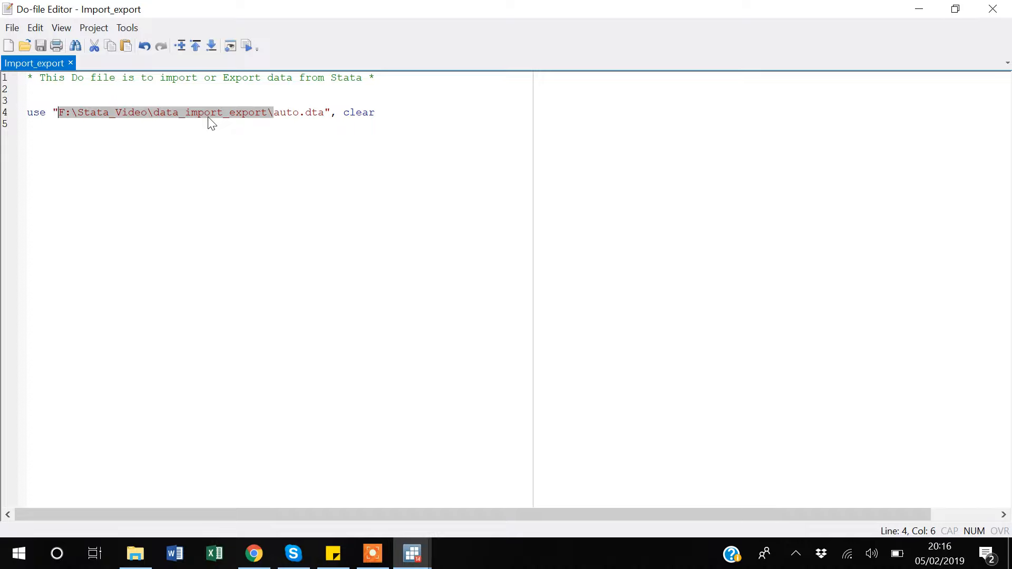
{"action": "key", "text": "Delete"}
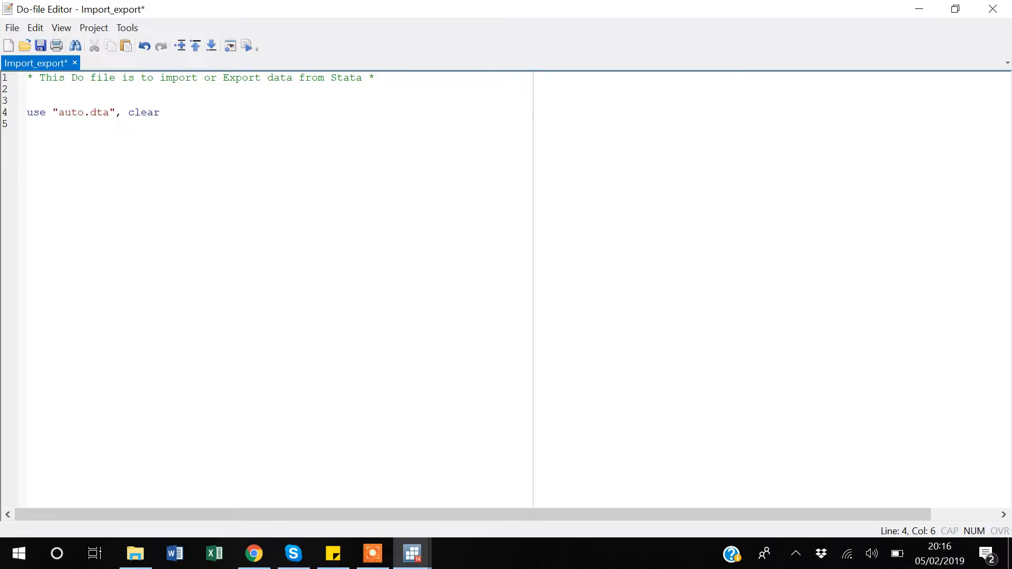
{"action": "left_click", "coordinate": [37, 94]}
{"action": "key", "text": "Return"}
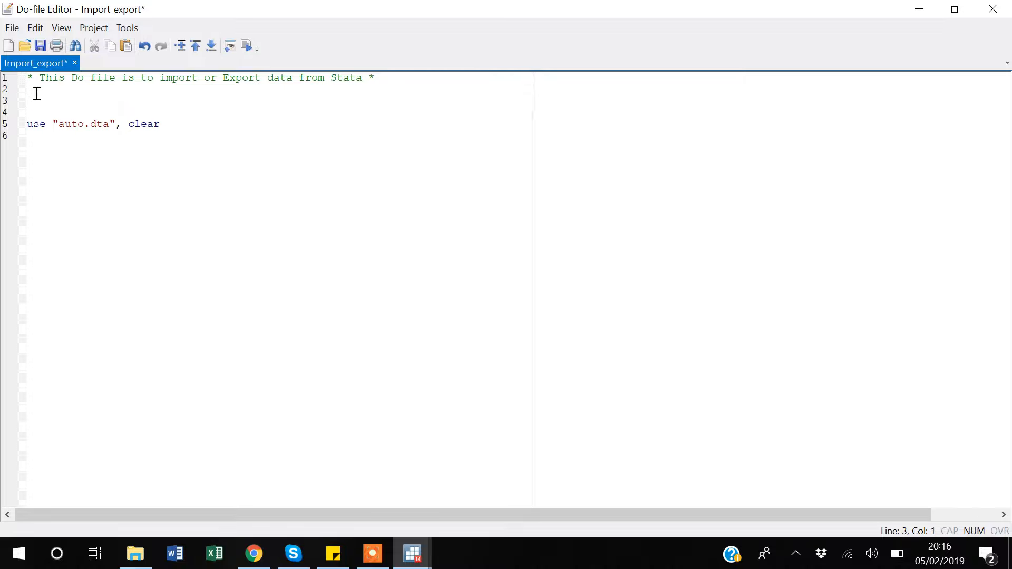
{"action": "type", "text": "cd"}
{"action": "type", "text": "\"\""}
{"action": "key", "text": "ctrl+v"}
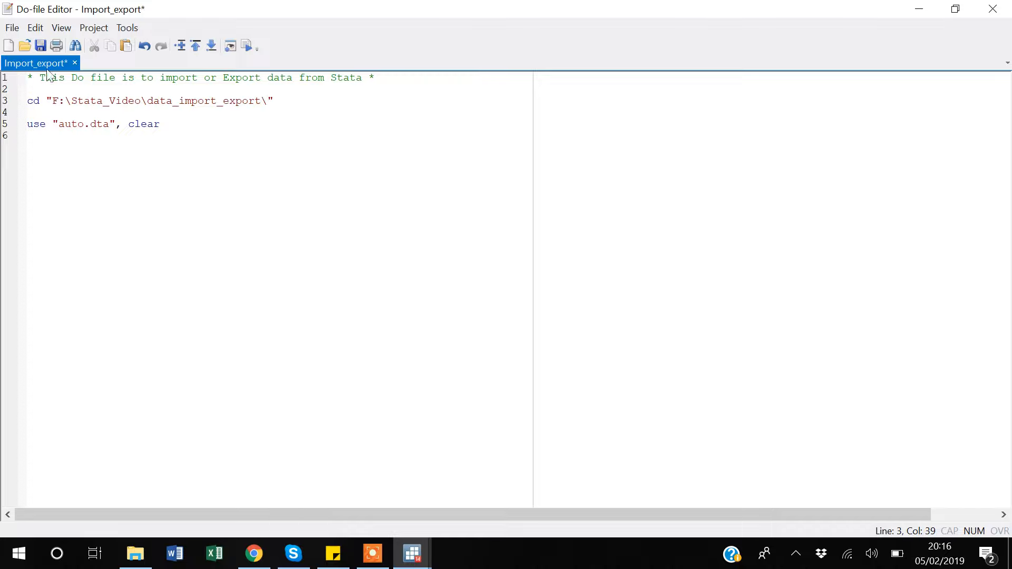
Step: Save the Import_export do-file and execute all of its lines
{"action": "left_click", "coordinate": [66, 181]}
{"action": "key", "text": "ctrl+s"}
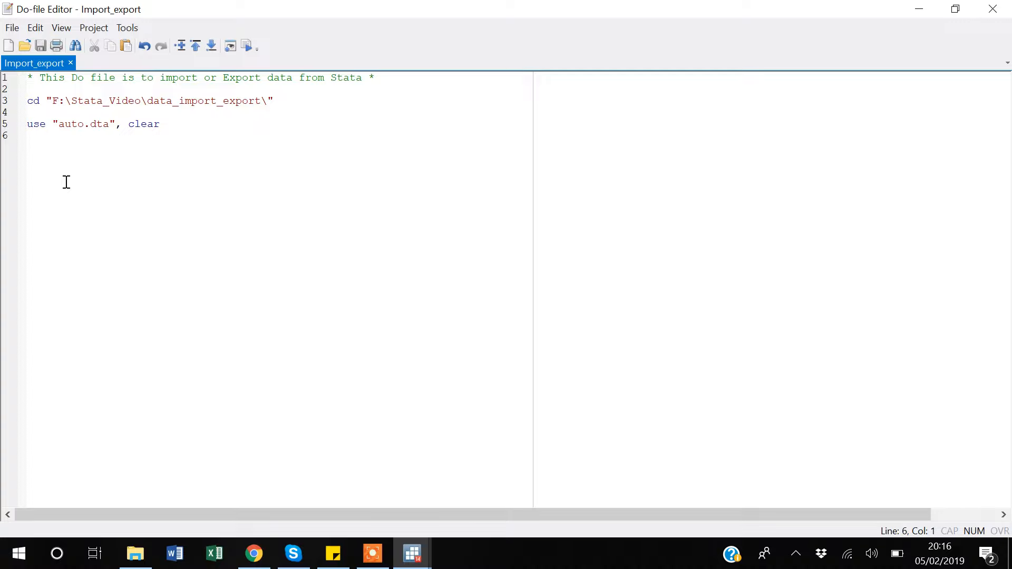
{"action": "key", "text": "ctrl+a"}
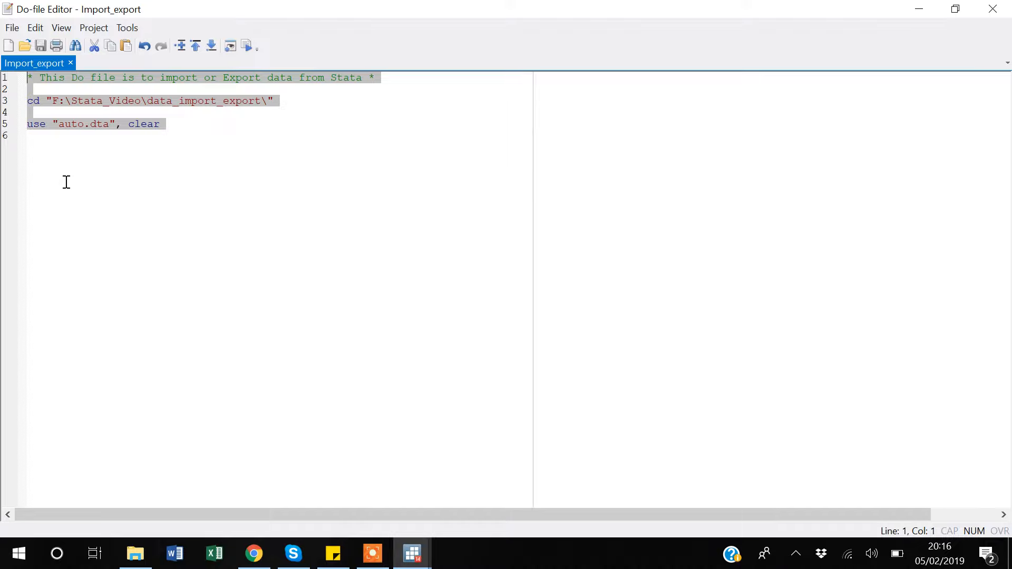
{"action": "key", "text": "ctrl+d"}
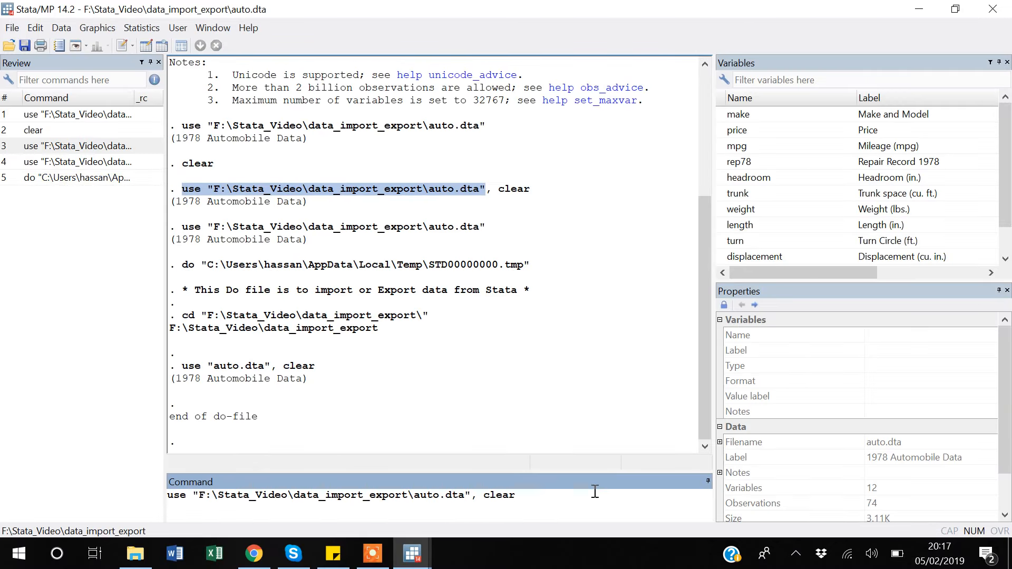
Step: Clear the leftover use command from the command line, and return to the empty last line of the do-file
{"action": "key", "text": "ctrl+a"}
{"action": "key", "text": "BackSpace"}
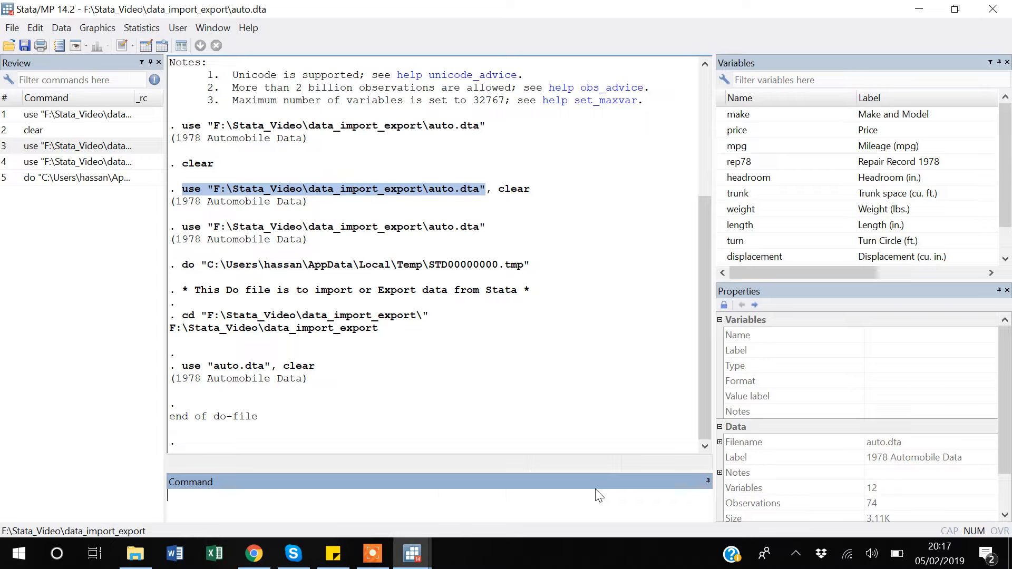
{"action": "key", "text": "alt+Tab"}
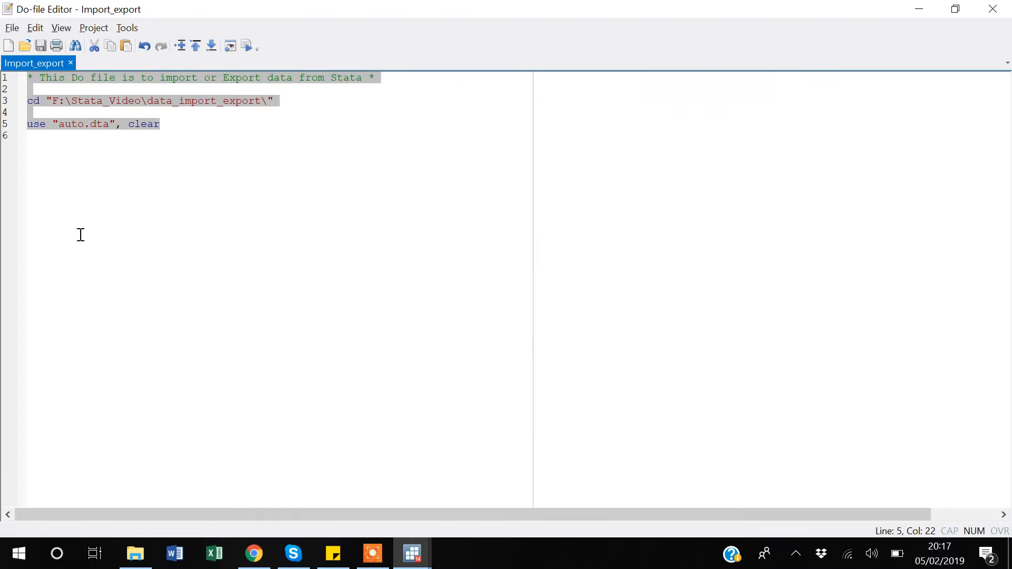
{"action": "left_click", "coordinate": [100, 163]}
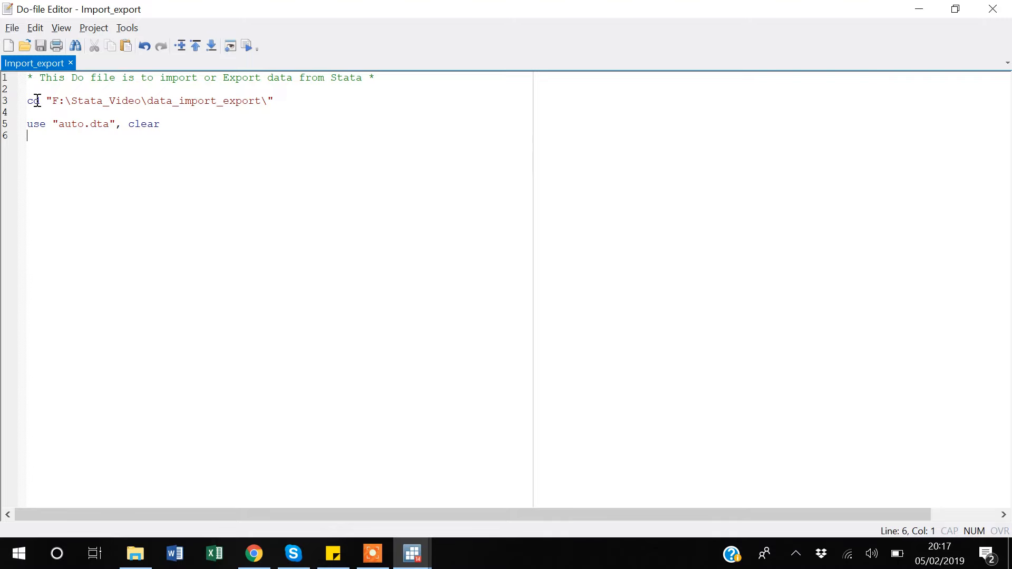
{"action": "key", "text": "ctrl+d"}
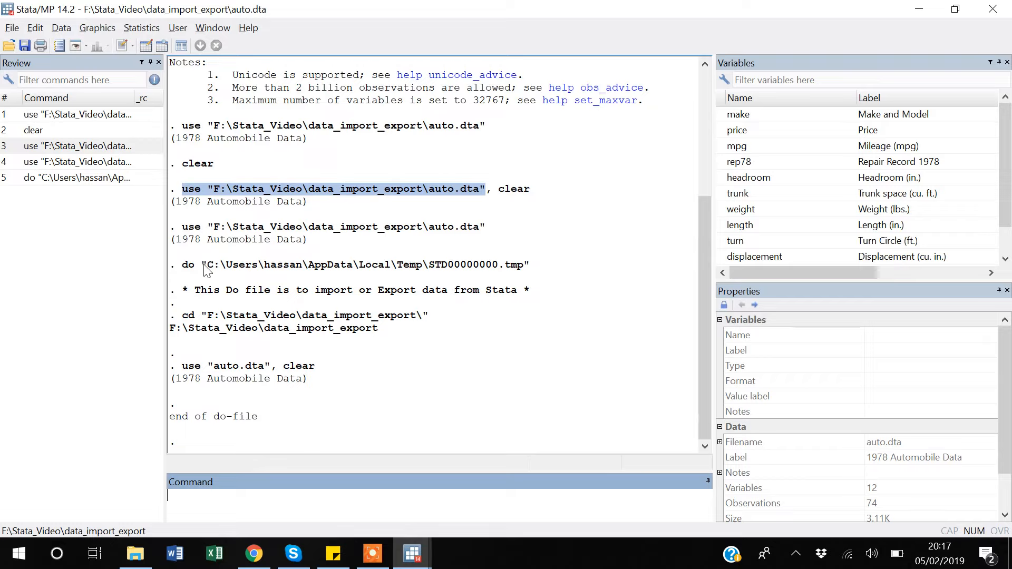
{"action": "left_click", "coordinate": [13, 30]}
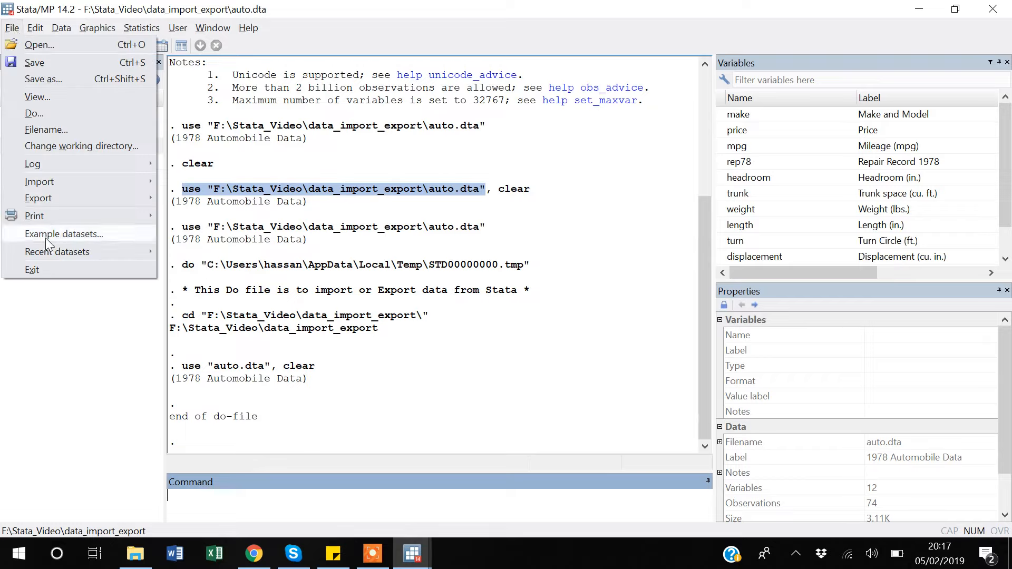
{"action": "left_click", "coordinate": [60, 147]}
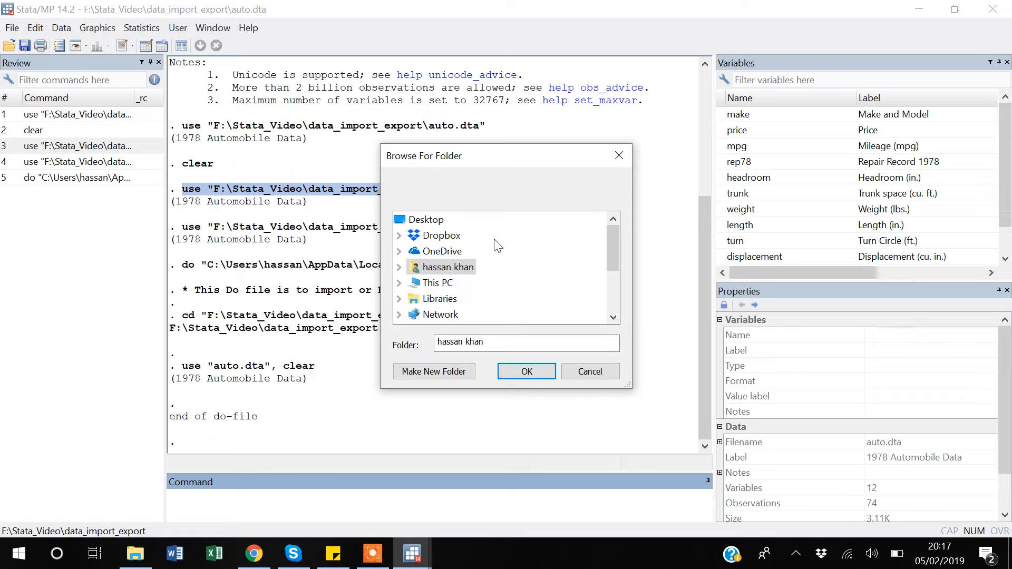
{"action": "left_click", "coordinate": [604, 375]}
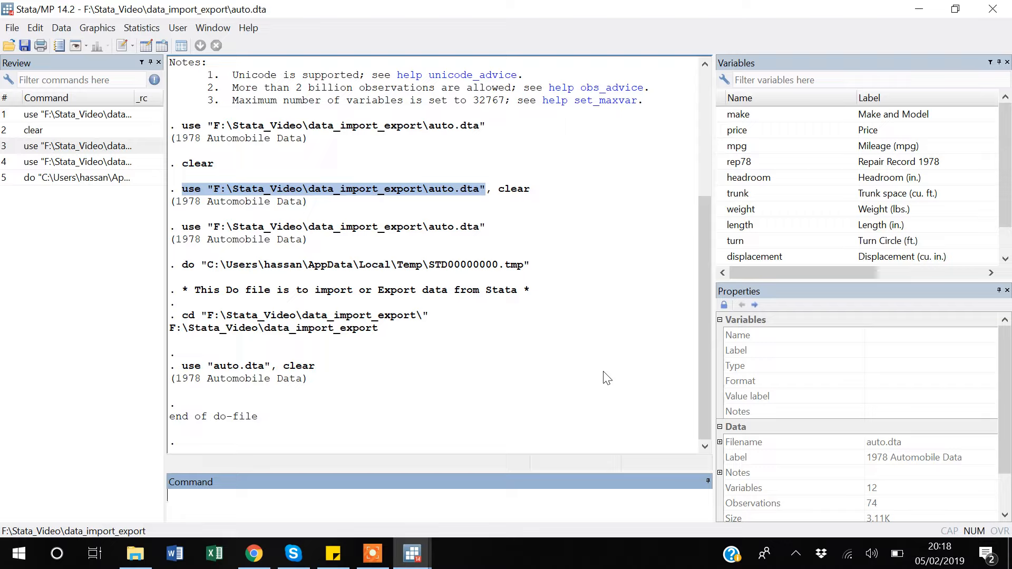
Step: Browse the loaded auto dataset in the Data Editor, going through the first observation from make to foreign, and close the editor
{"action": "left_click", "coordinate": [161, 47]}
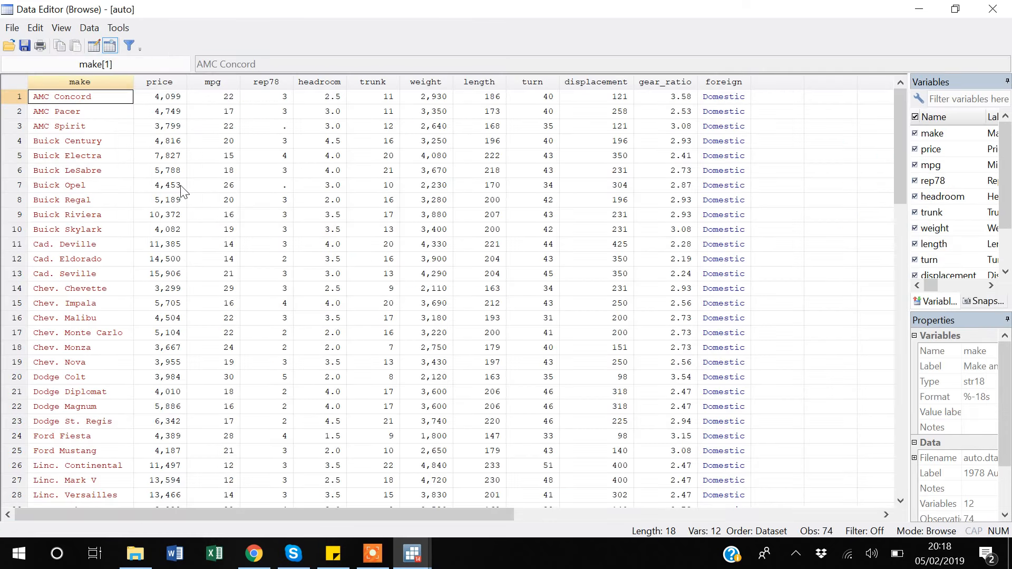
{"action": "key", "text": "Right"}
{"action": "key", "text": "Right"}
{"action": "key", "text": "Right"}
{"action": "key", "text": "Right"}
{"action": "key", "text": "Right"}
{"action": "key", "text": "Right"}
{"action": "key", "text": "Right"}
{"action": "key", "text": "Right"}
{"action": "key", "text": "Right"}
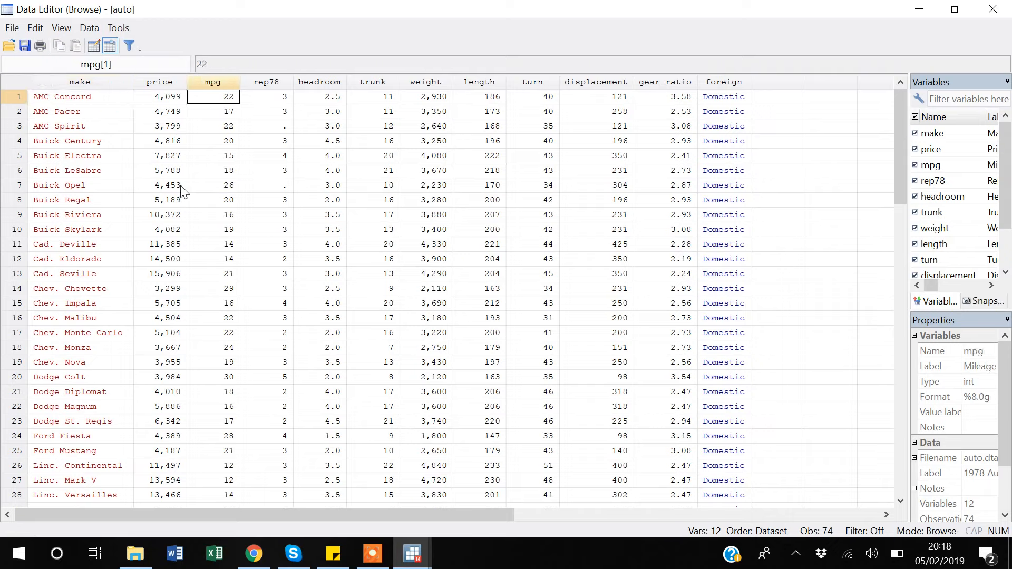
{"action": "key", "text": "Right"}
{"action": "key", "text": "Right"}
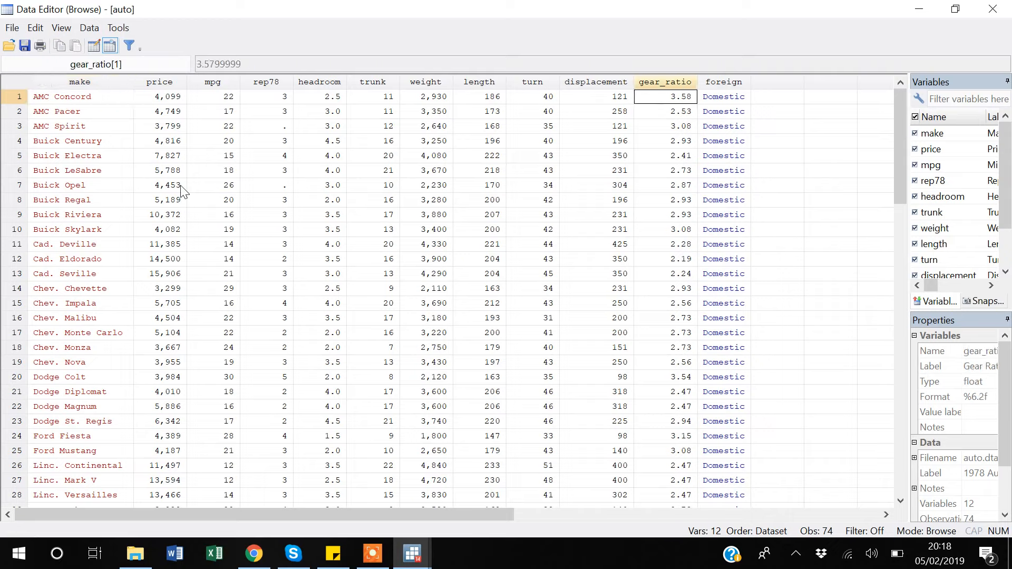
{"action": "key", "text": "Left"}
{"action": "key", "text": "Left"}
{"action": "key", "text": "Left"}
{"action": "key", "text": "Left"}
{"action": "key", "text": "Left"}
{"action": "key", "text": "Left"}
{"action": "key", "text": "Left"}
{"action": "key", "text": "Left"}
{"action": "key", "text": "Left"}
{"action": "key", "text": "Left"}
{"action": "key", "text": "Left"}
{"action": "key", "text": "Right"}
{"action": "key", "text": "Right"}
{"action": "key", "text": "Right"}
{"action": "key", "text": "Right"}
{"action": "key", "text": "Right"}
{"action": "key", "text": "Right"}
{"action": "key", "text": "Right"}
{"action": "key", "text": "Right"}
{"action": "key", "text": "Right"}
{"action": "key", "text": "Right"}
{"action": "key", "text": "Right"}
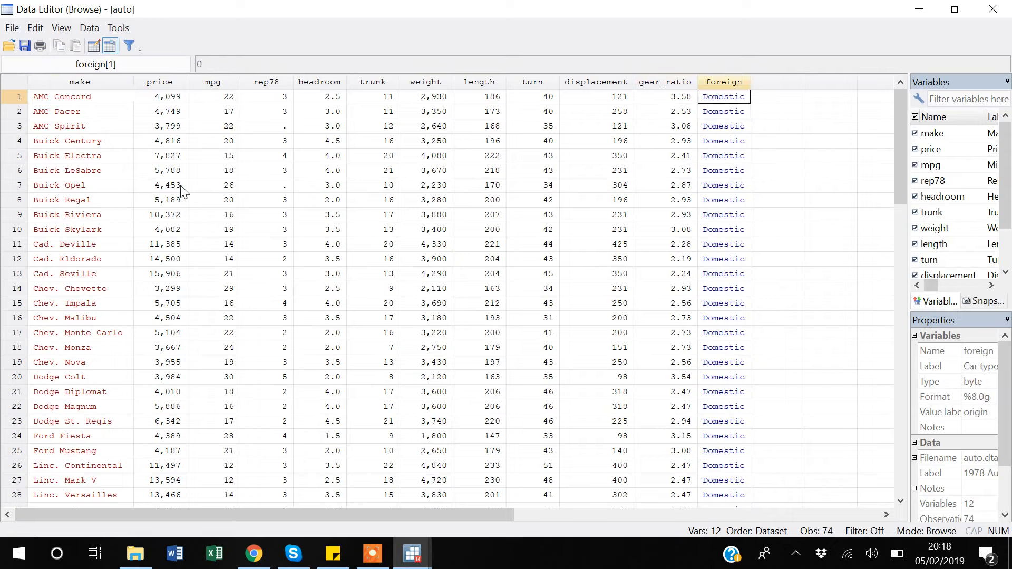
{"action": "left_click", "coordinate": [993, 9]}
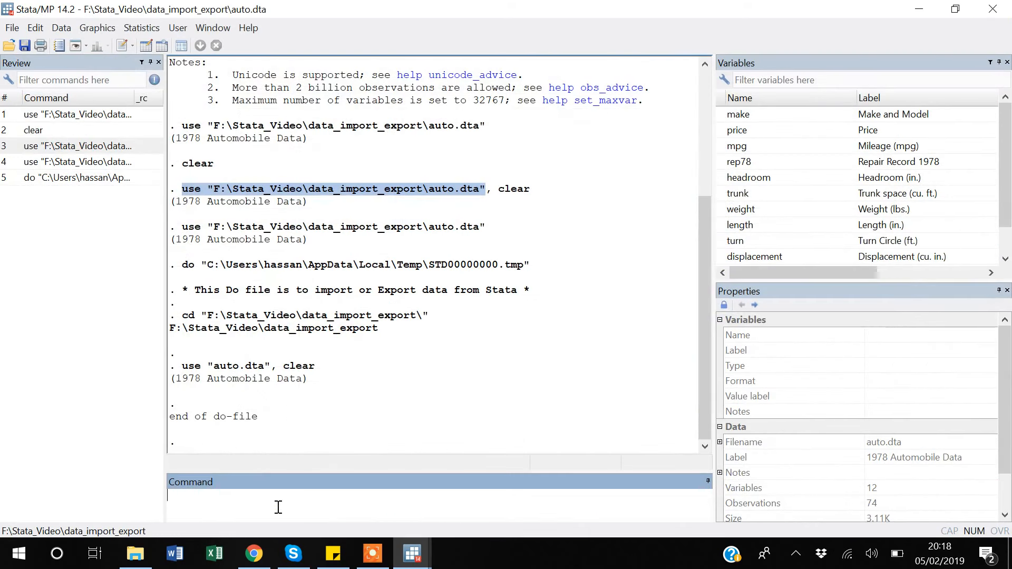
Step: Browse the whole dataset with the br command, and return to the main Stata window
{"action": "type", "text": "br"}
{"action": "key", "text": "Return"}
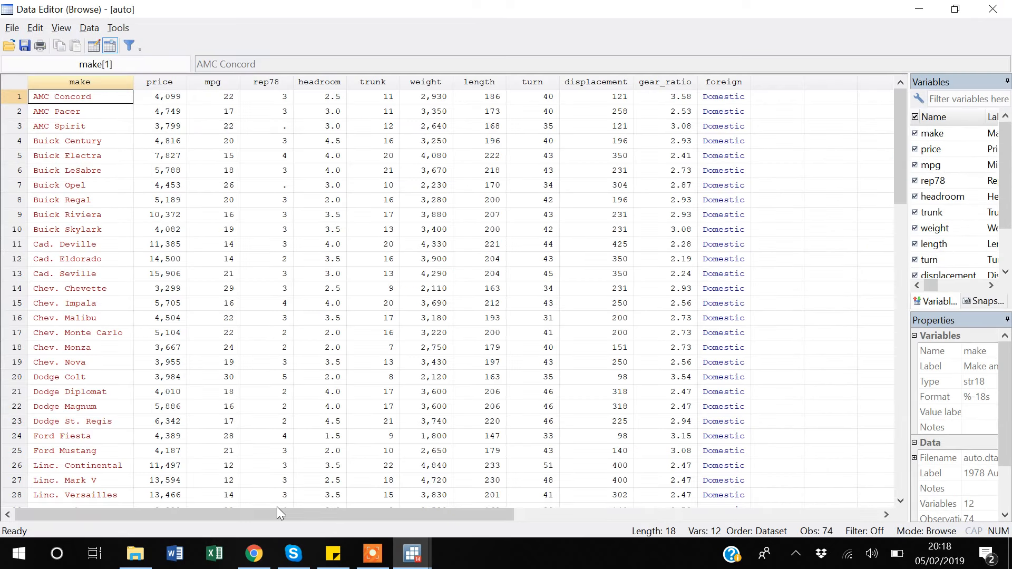
{"action": "key", "text": "alt+Tab"}
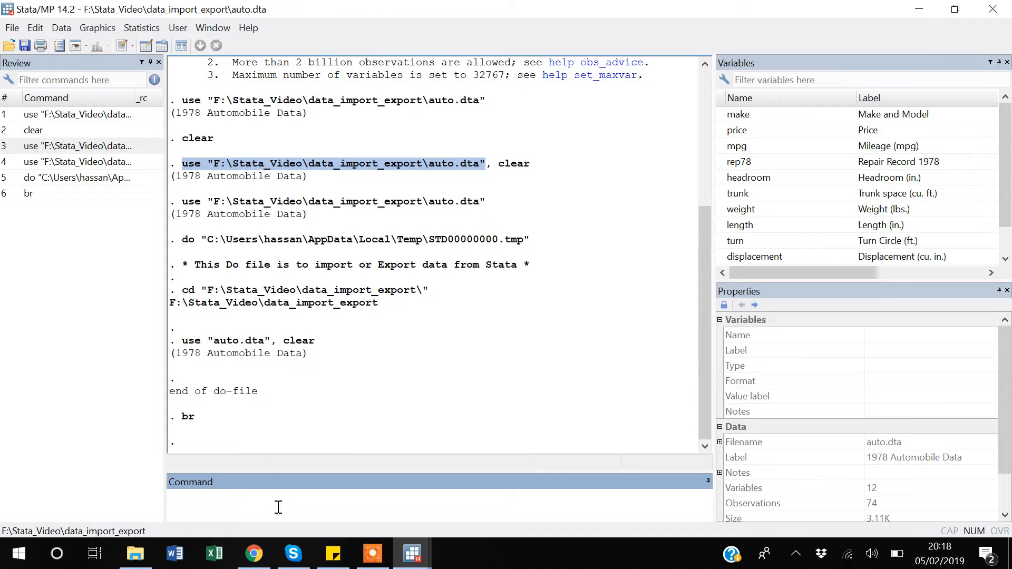
Step: Browse only the variables displacement, gear_ratio and foreign with the br command
{"action": "type", "text": "br"}
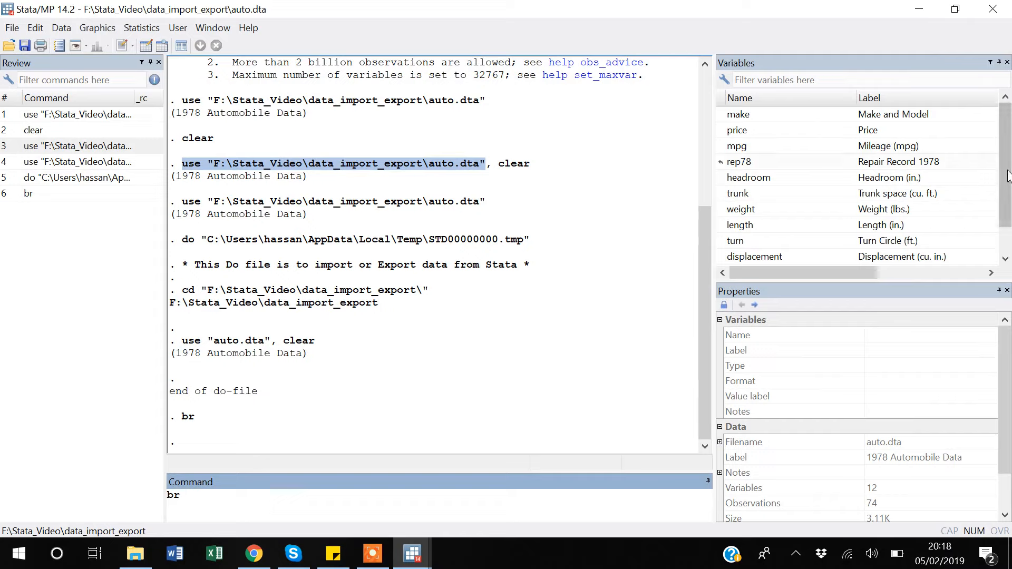
{"action": "left_click_drag", "start_coordinate": [1008, 174], "coordinate": [1007, 198]}
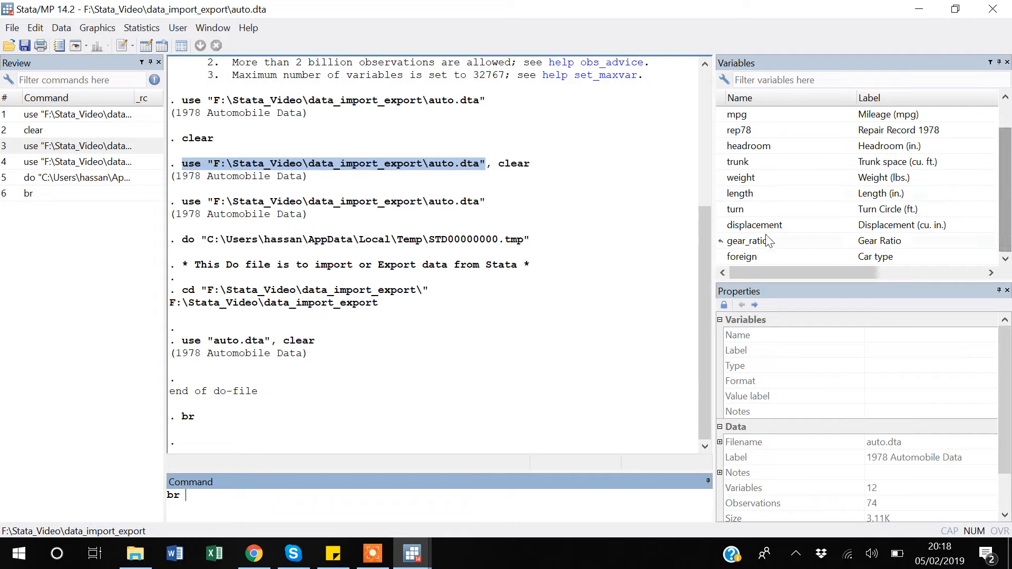
{"action": "double_click", "coordinate": [725, 226]}
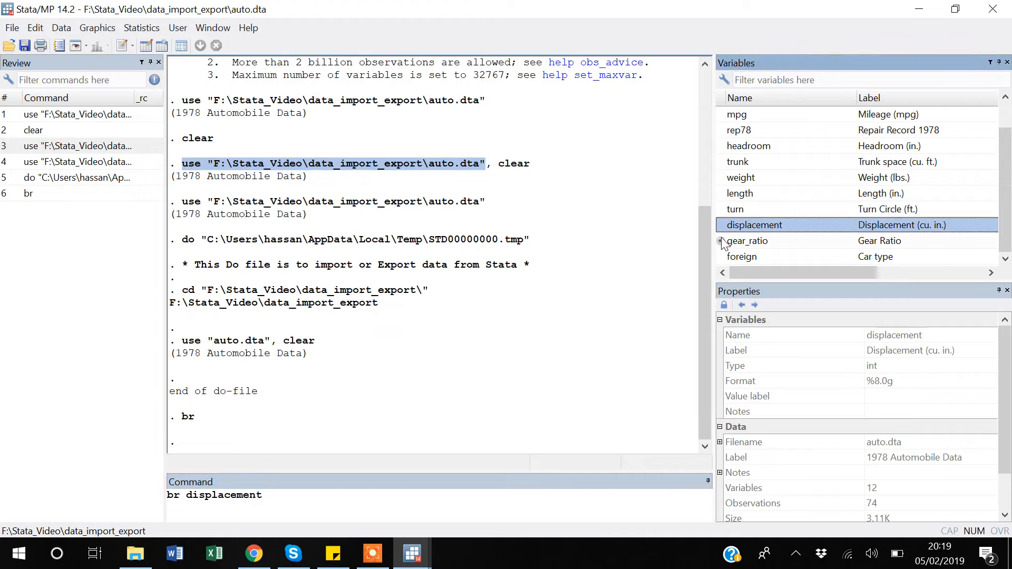
{"action": "double_click", "coordinate": [723, 242]}
{"action": "double_click", "coordinate": [724, 258]}
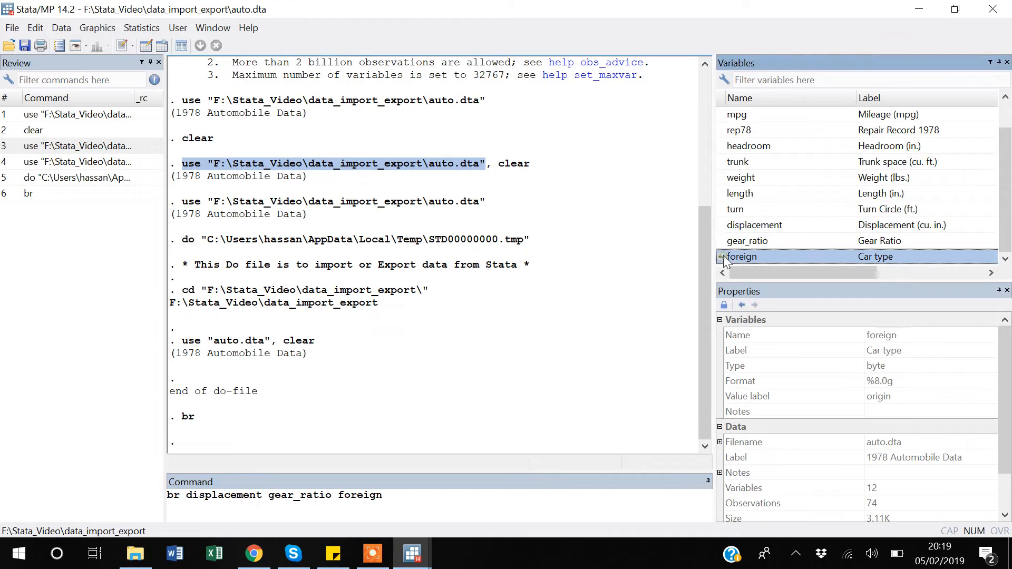
{"action": "left_click", "coordinate": [426, 500]}
{"action": "key", "text": "Return"}
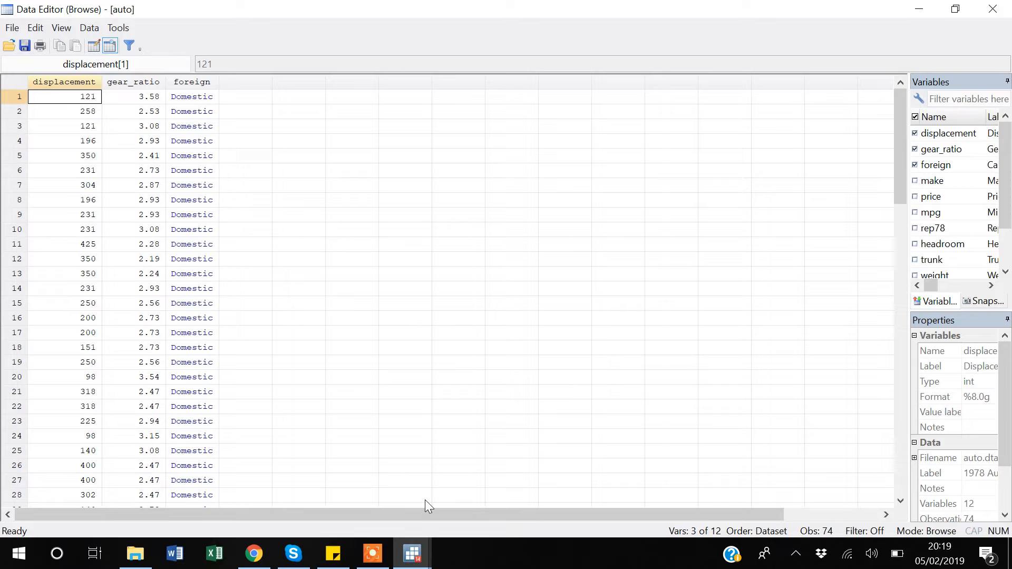
Step: Examine the foreign variable in the first few observations, comparing the displayed label with the stored value
{"action": "key", "text": "Right"}
{"action": "key", "text": "Right"}
{"action": "key", "text": "Down"}
{"action": "key", "text": "Down"}
{"action": "key", "text": "Down"}
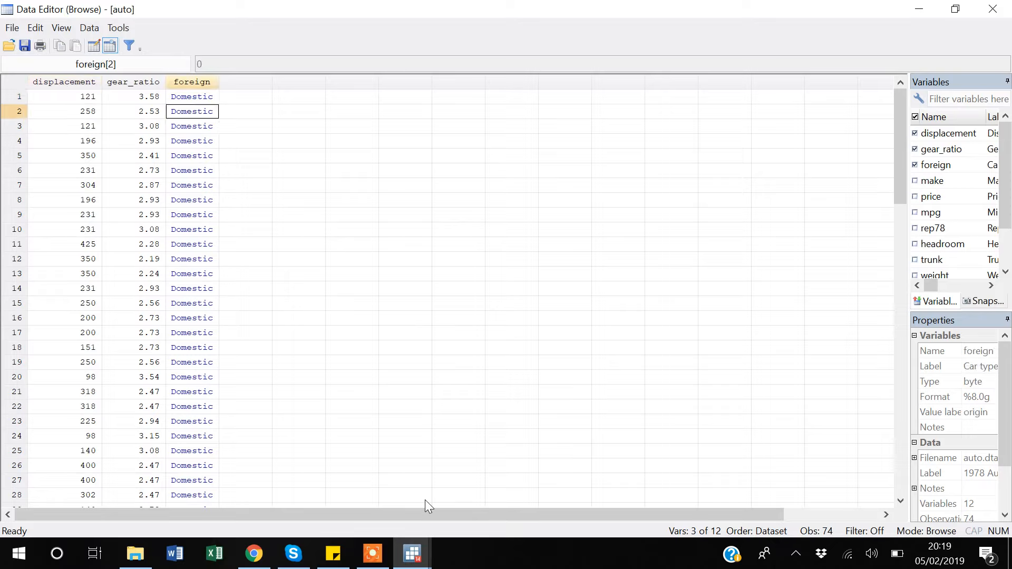
{"action": "key", "text": "Up"}
{"action": "key", "text": "Up"}
{"action": "key", "text": "Up"}
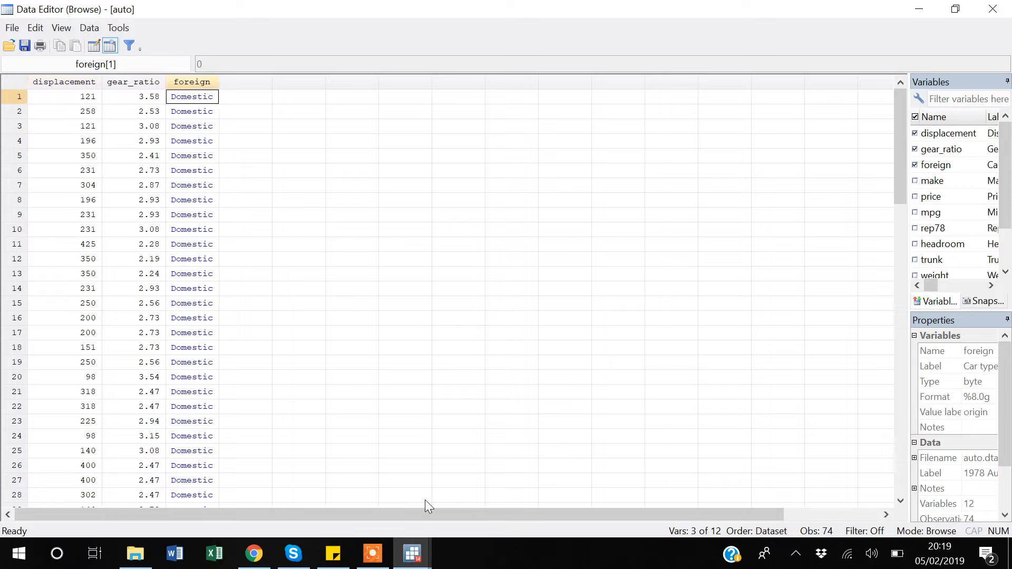
{"action": "key", "text": "Down"}
{"action": "key", "text": "Down"}
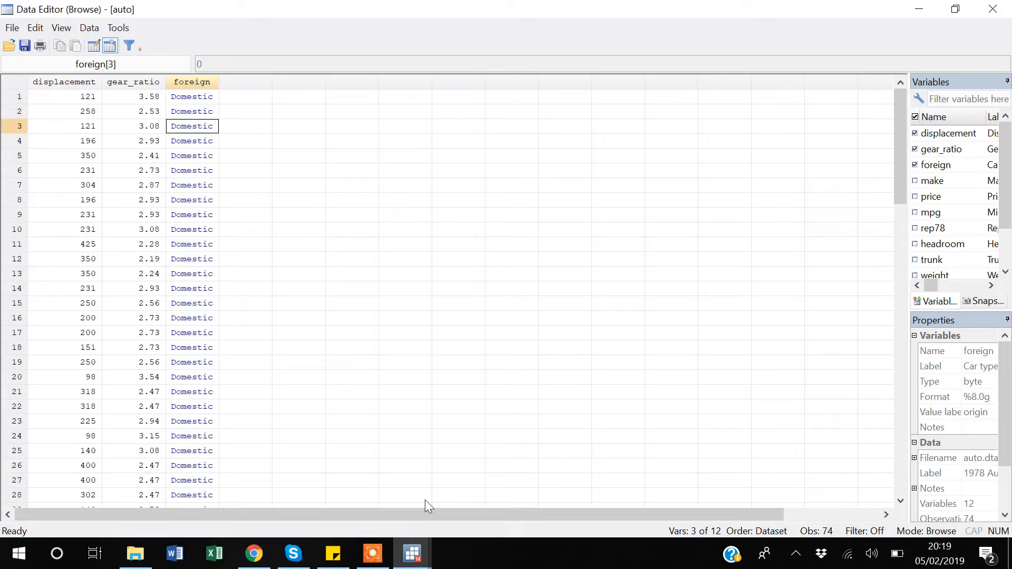
{"action": "key", "text": "Up"}
{"action": "key", "text": "Up"}
{"action": "key", "text": "Down"}
{"action": "key", "text": "Down"}
{"action": "key", "text": "Down"}
{"action": "key", "text": "Up"}
{"action": "key", "text": "Up"}
{"action": "key", "text": "Up"}
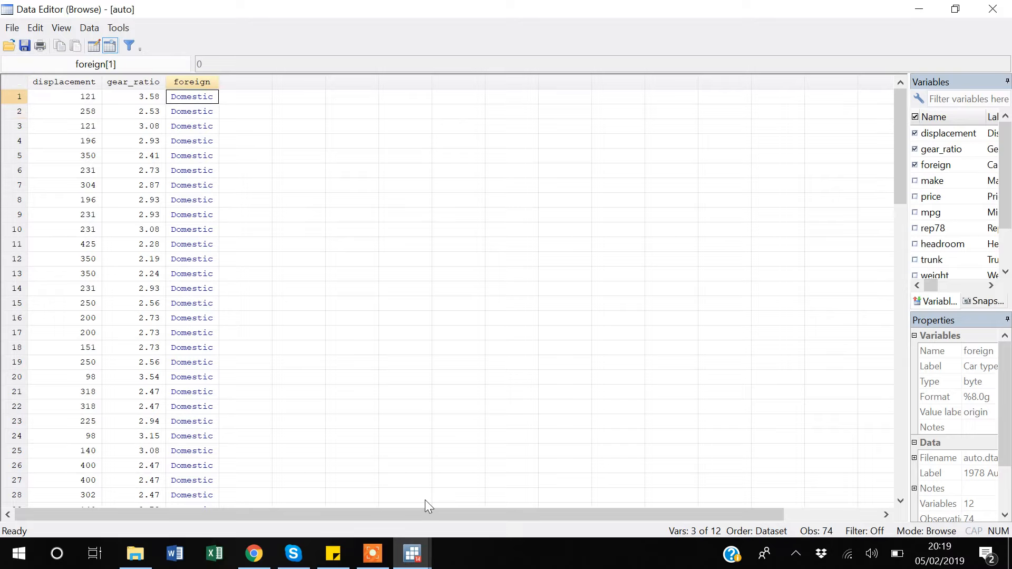
{"action": "key", "text": "Down"}
{"action": "key", "text": "Down"}
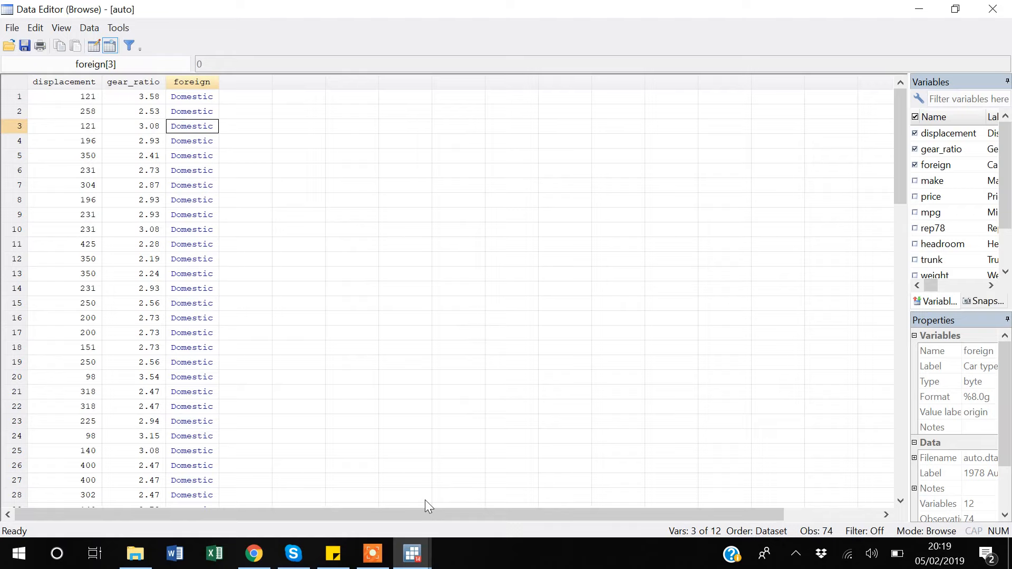
{"action": "key", "text": "Up"}
{"action": "key", "text": "Up"}
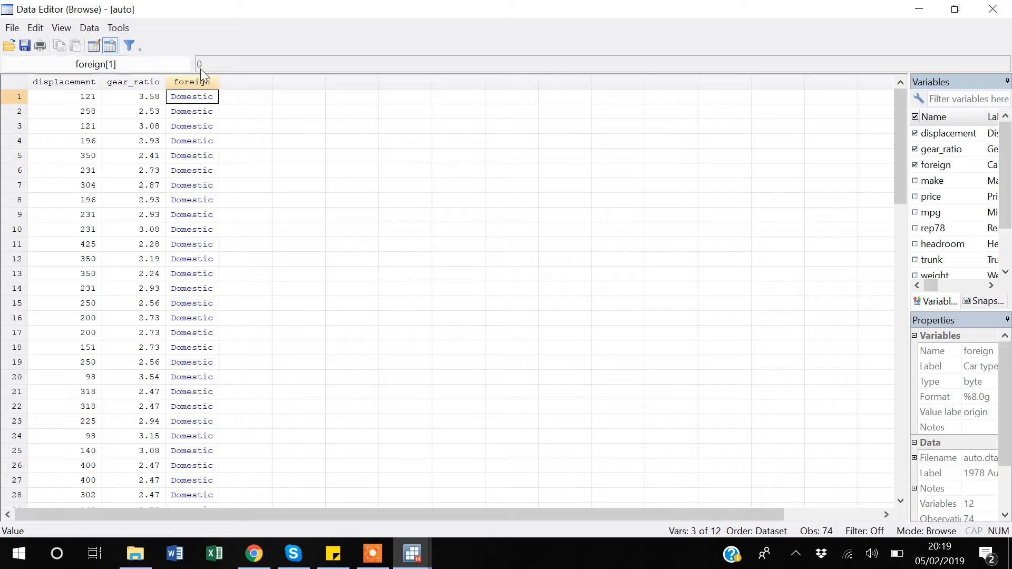
Step: Check the stored value of foreign in observation 53, and close the Data Editor
{"action": "scroll", "coordinate": [175, 187], "scroll_direction": "down", "scroll_amount": 16}
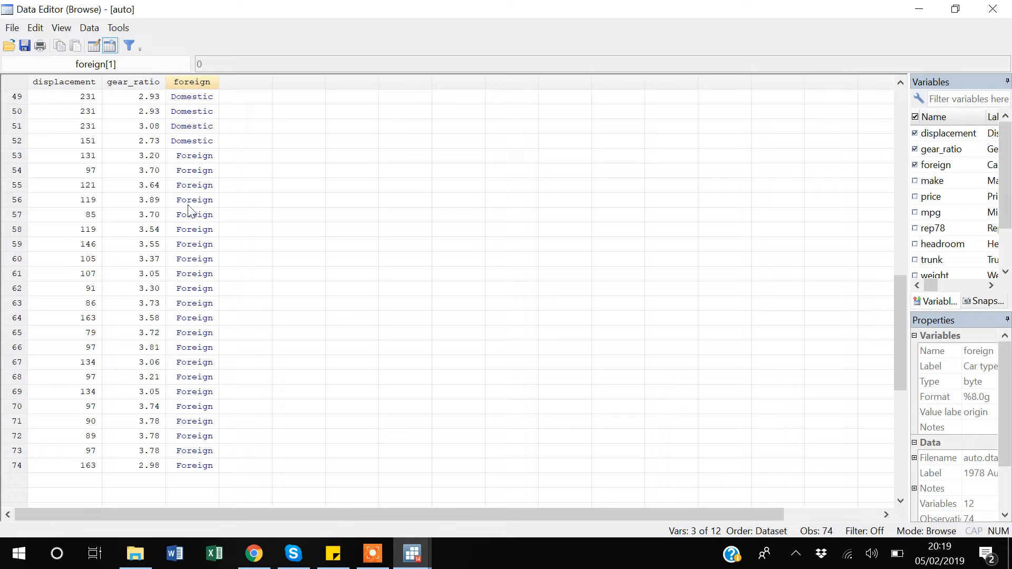
{"action": "left_click", "coordinate": [185, 158]}
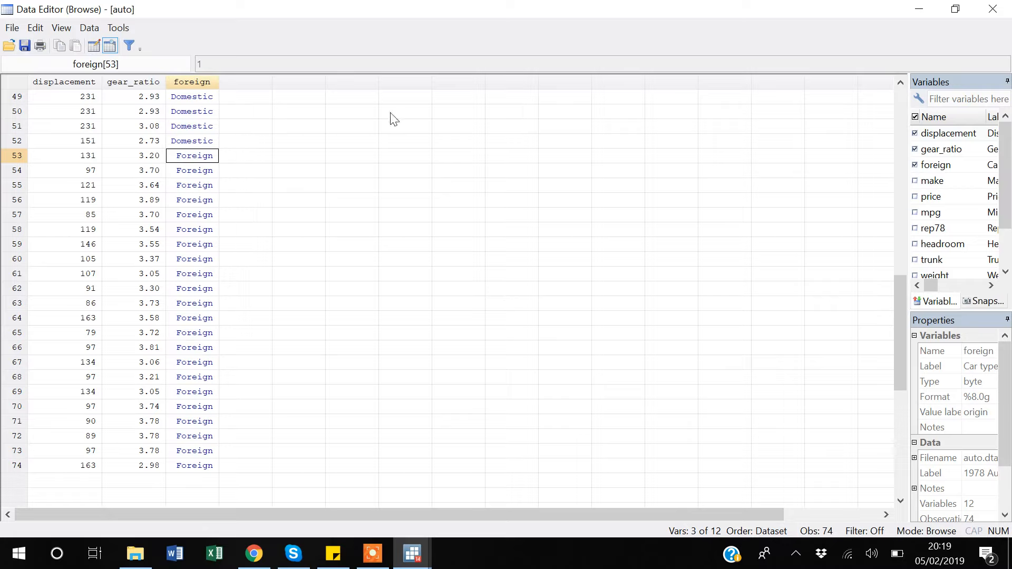
{"action": "left_click", "coordinate": [992, 8]}
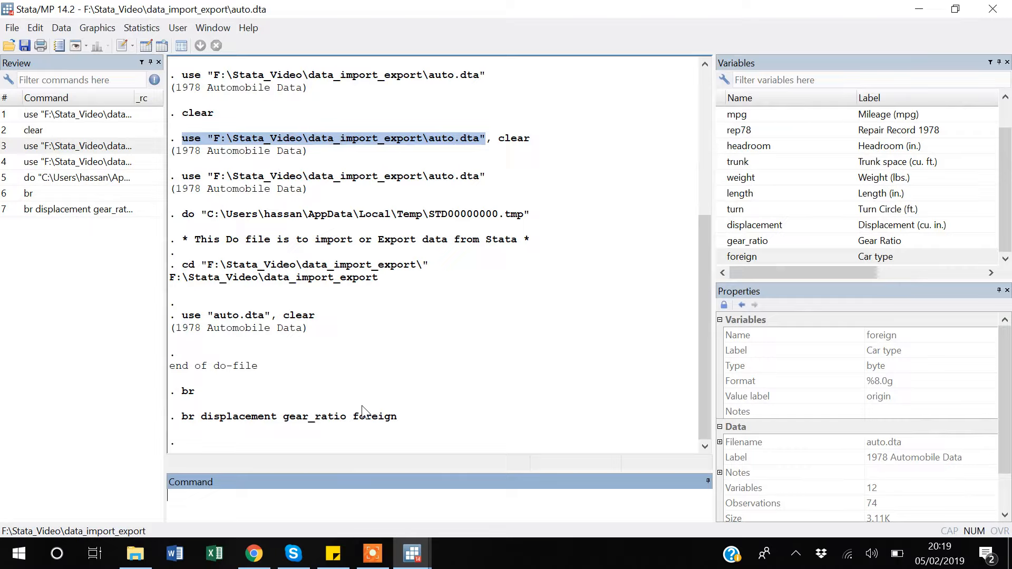
Step: Remove the auto dataset from memory with the clear command
{"action": "left_click", "coordinate": [6, 30]}
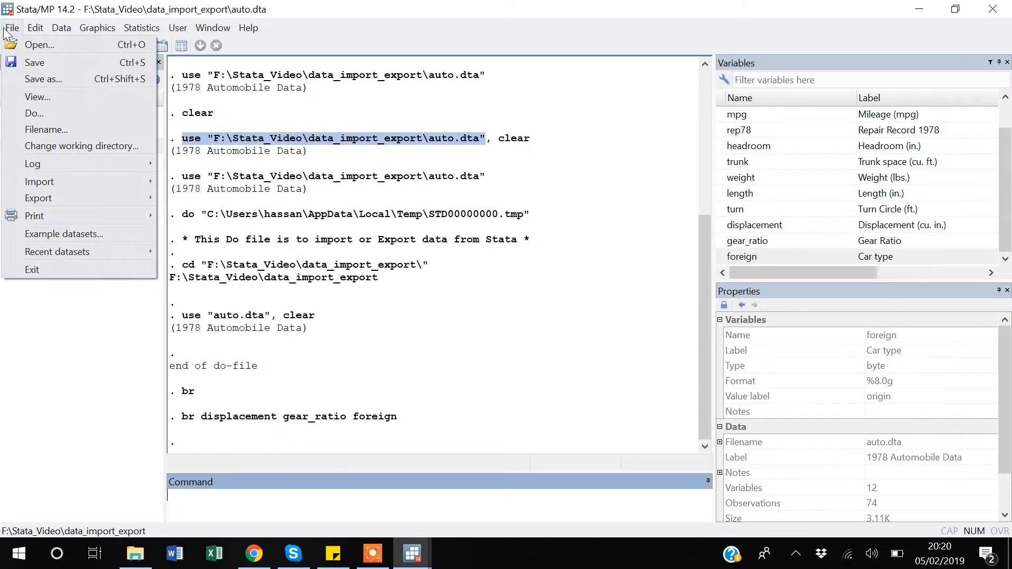
{"action": "mouse_move", "coordinate": [82, 184]}
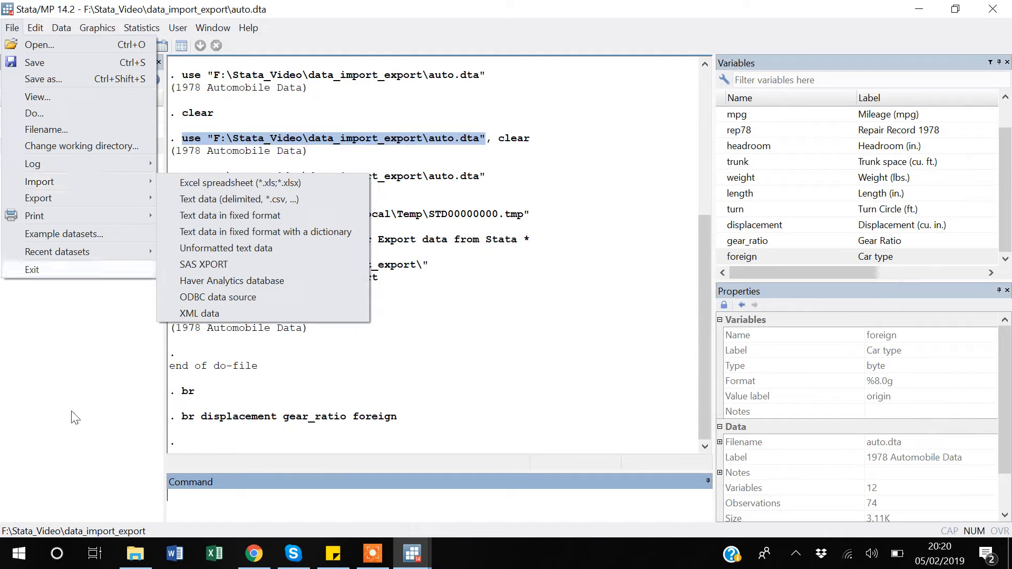
{"action": "left_click", "coordinate": [248, 503]}
{"action": "type", "text": "clear"}
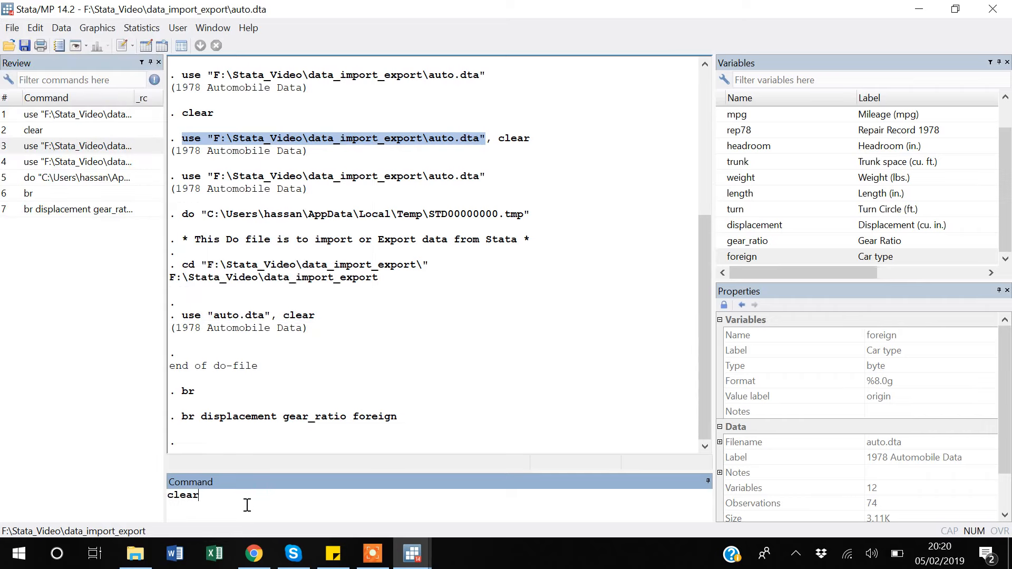
{"action": "key", "text": "Return"}
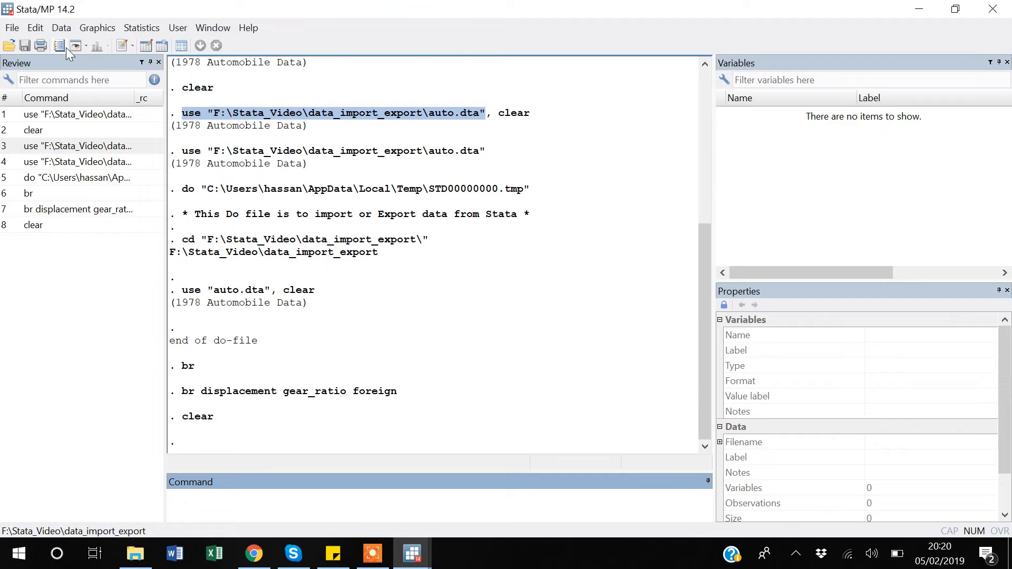
Step: Start an Excel spreadsheet import and choose the auto workbook in the data_import_export folder as its source file
{"action": "left_click", "coordinate": [15, 29]}
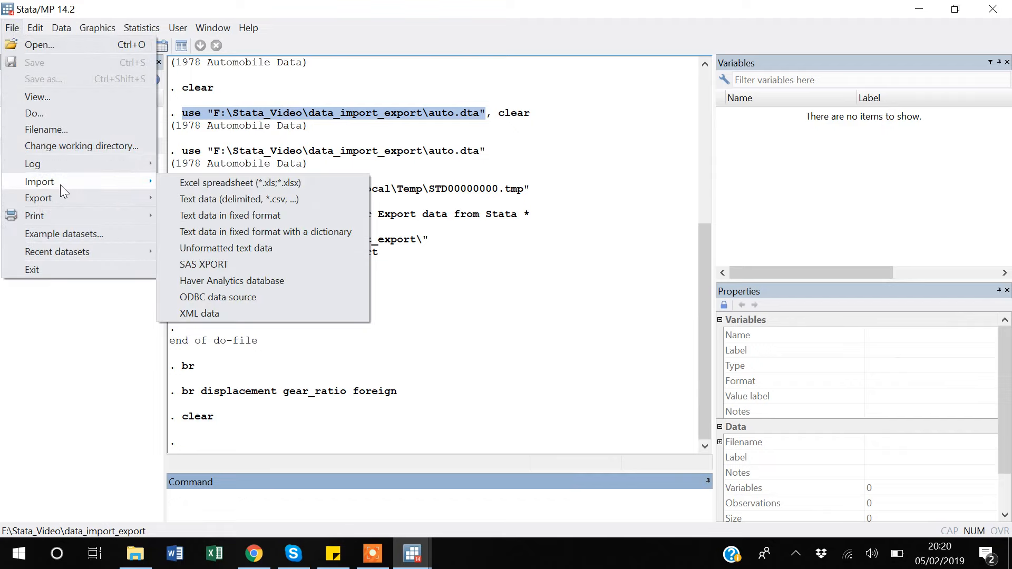
{"action": "left_click", "coordinate": [249, 183]}
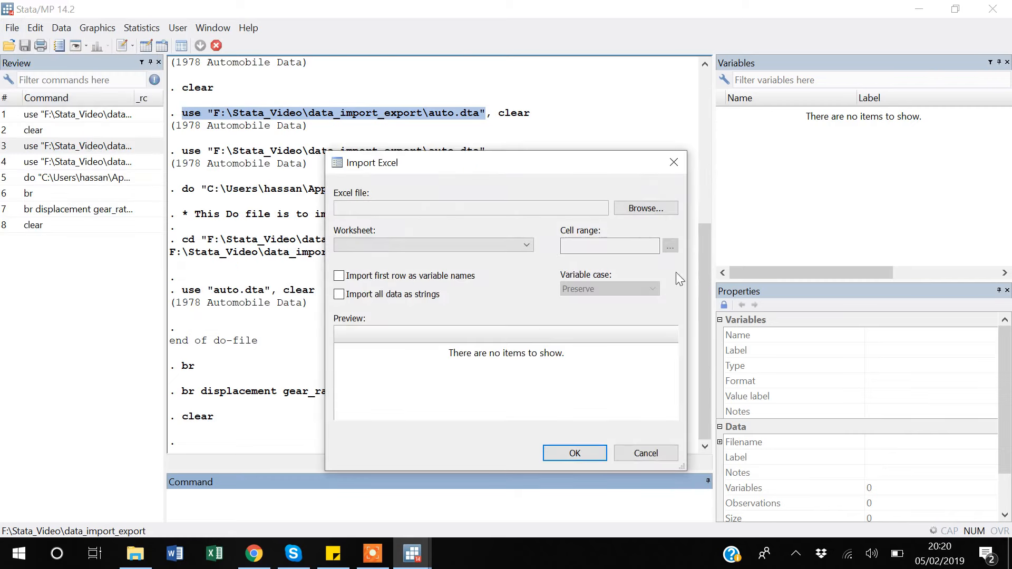
{"action": "left_click", "coordinate": [657, 213]}
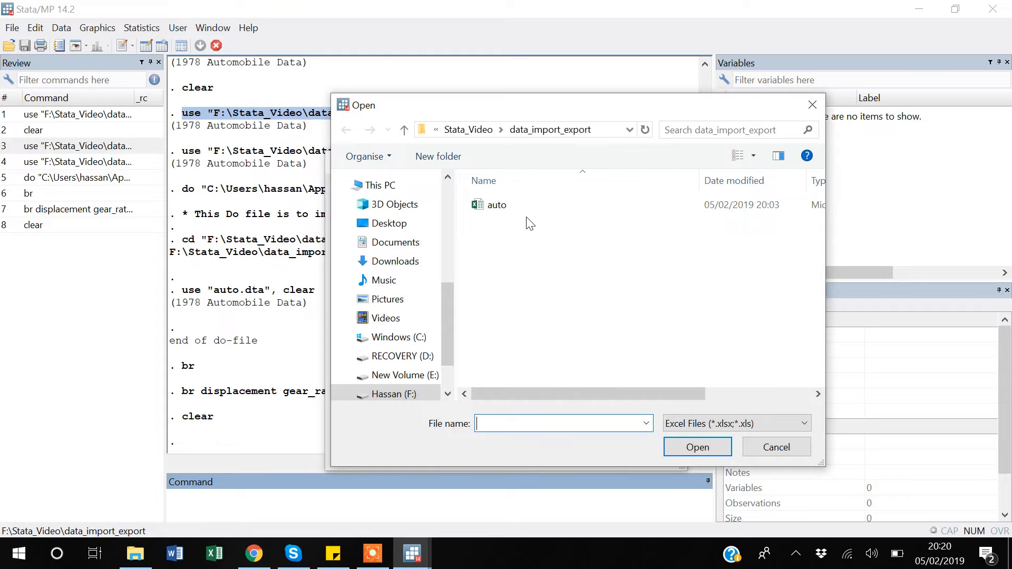
{"action": "left_click", "coordinate": [491, 206]}
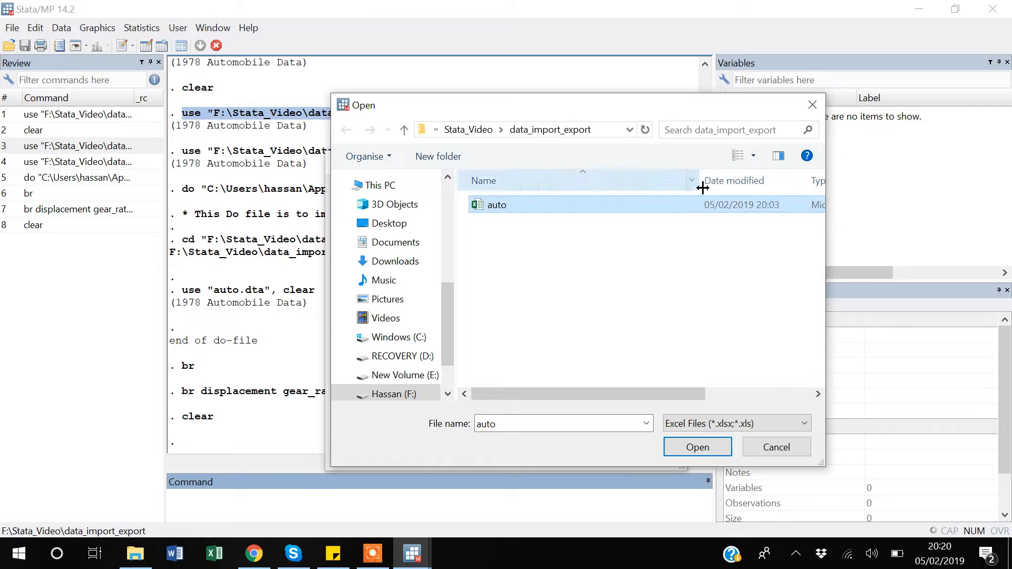
{"action": "left_click_drag", "start_coordinate": [700, 180], "coordinate": [601, 193]}
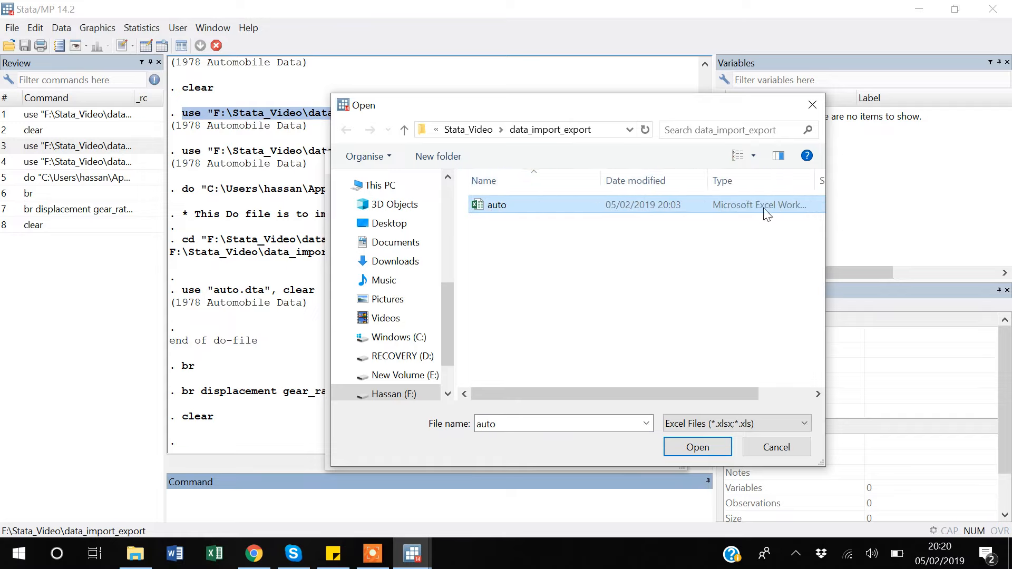
{"action": "left_click", "coordinate": [700, 451]}
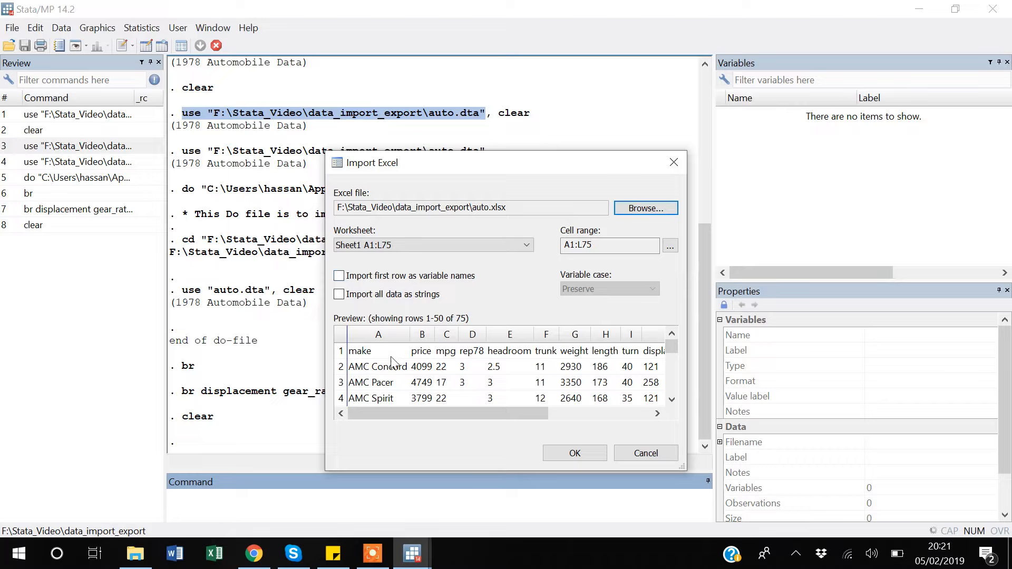
Step: Import the Sheet1 range A1:L75 with the first row as variable names and the variable case set to Preserve
{"action": "left_click", "coordinate": [339, 276]}
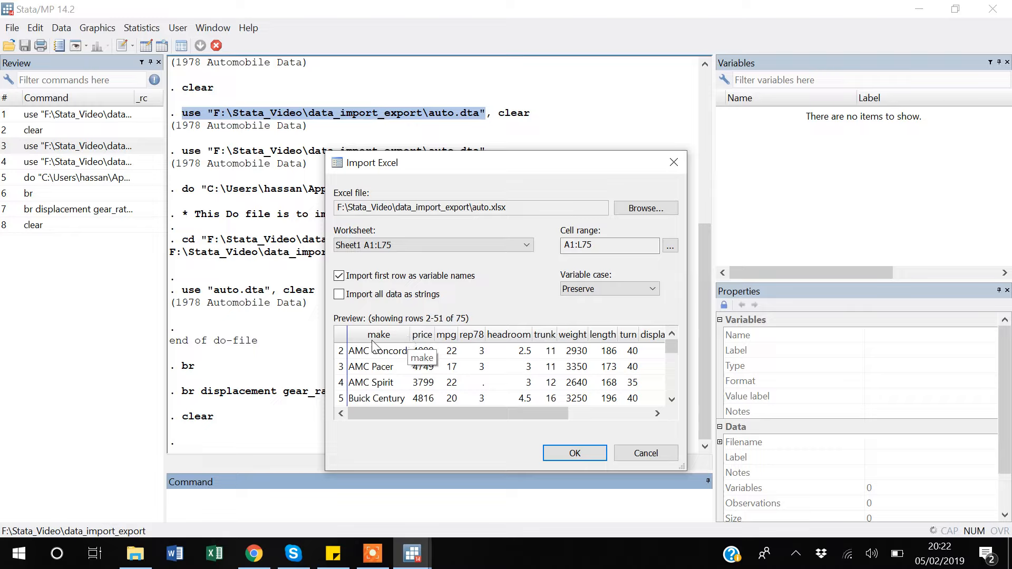
{"action": "left_click", "coordinate": [639, 290]}
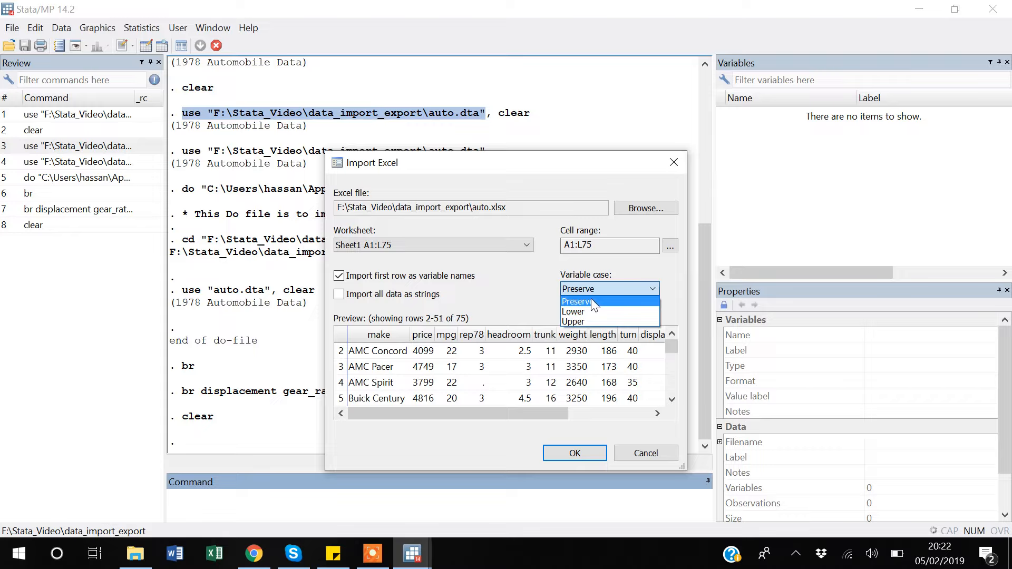
{"action": "left_click", "coordinate": [591, 301]}
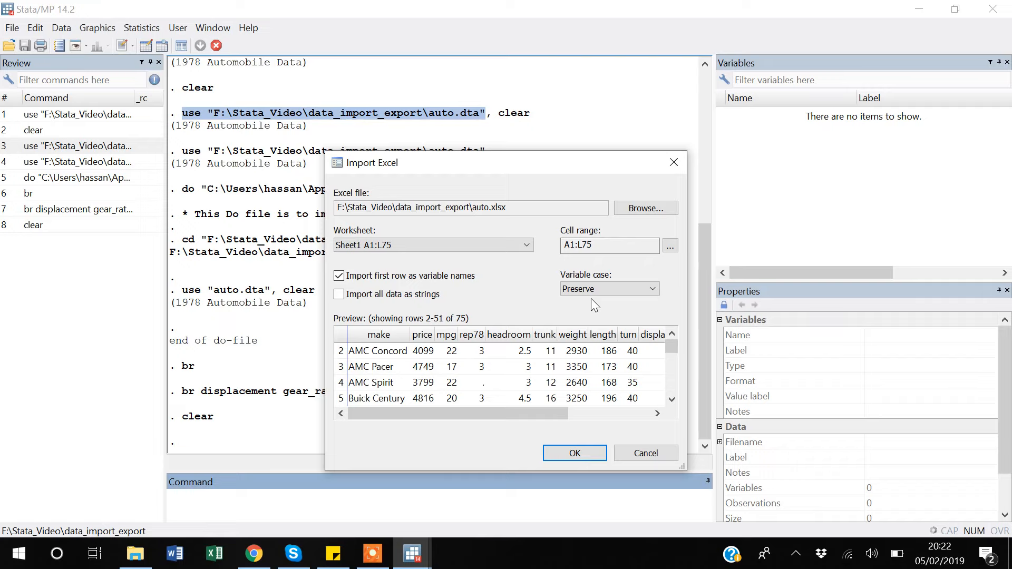
{"action": "left_click", "coordinate": [562, 456]}
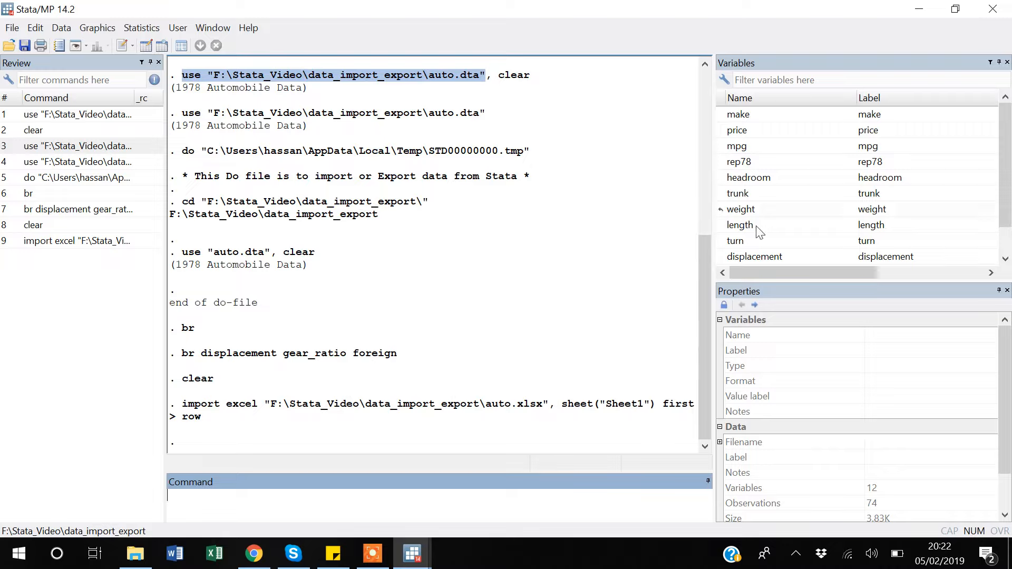
Step: Browse the imported Excel dataset with the br command
{"action": "left_click", "coordinate": [316, 518]}
{"action": "type", "text": "br"}
{"action": "key", "text": "Return"}
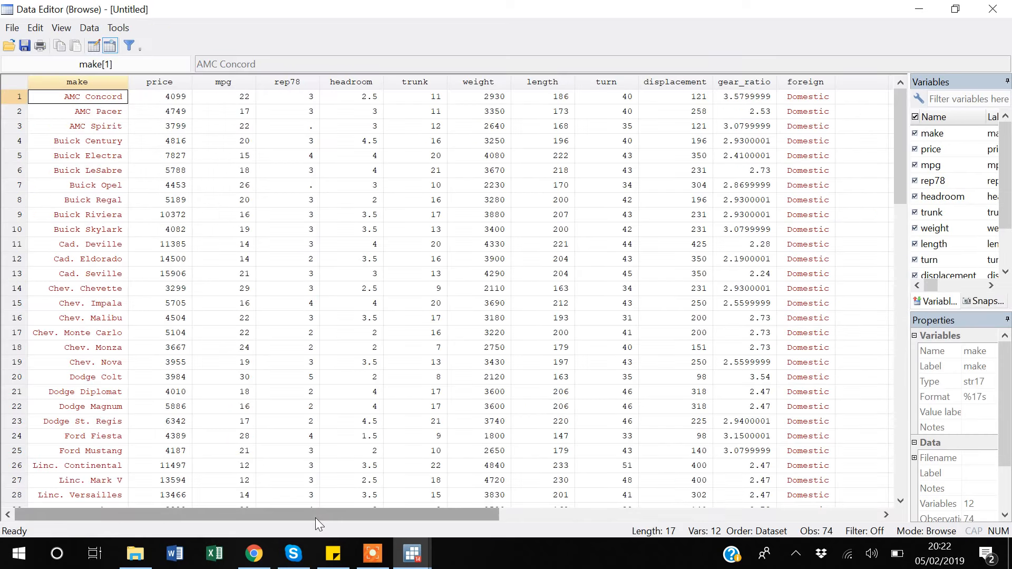
Step: Examine the variables across the first observation up to displacement, and close the Data Editor
{"action": "key", "text": "Right"}
{"action": "key", "text": "Right"}
{"action": "key", "text": "Right"}
{"action": "key", "text": "Right"}
{"action": "key", "text": "Right"}
{"action": "key", "text": "Right"}
{"action": "key", "text": "Right"}
{"action": "key", "text": "Right"}
{"action": "key", "text": "Right"}
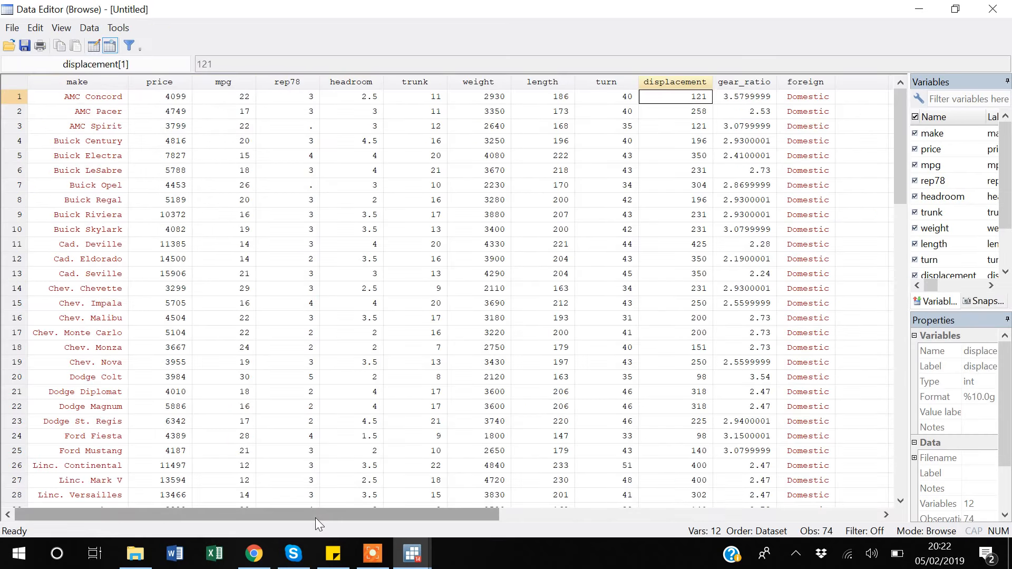
{"action": "key", "text": "Left"}
{"action": "key", "text": "Left"}
{"action": "key", "text": "Left"}
{"action": "key", "text": "Left"}
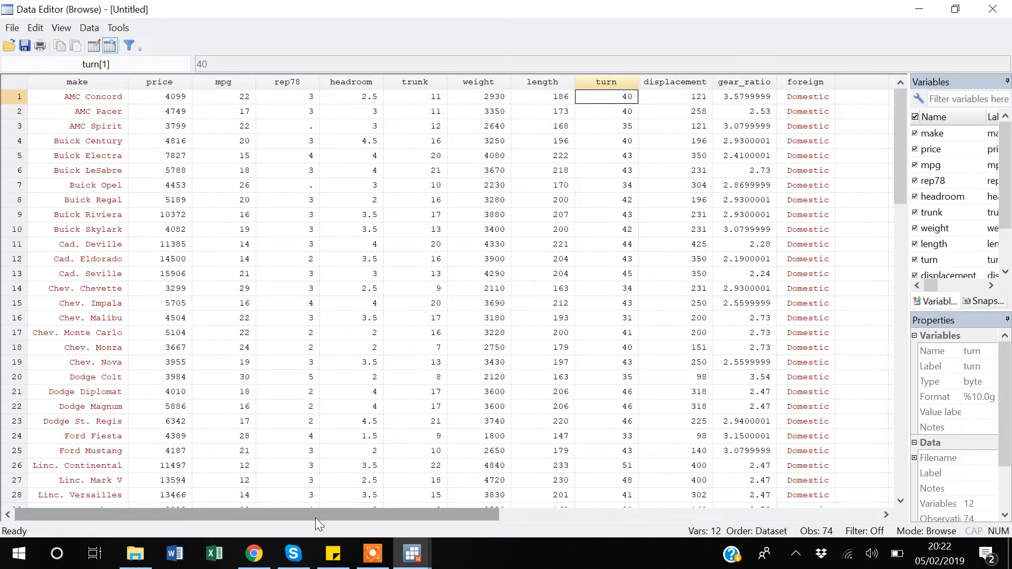
{"action": "key", "text": "alt+F4"}
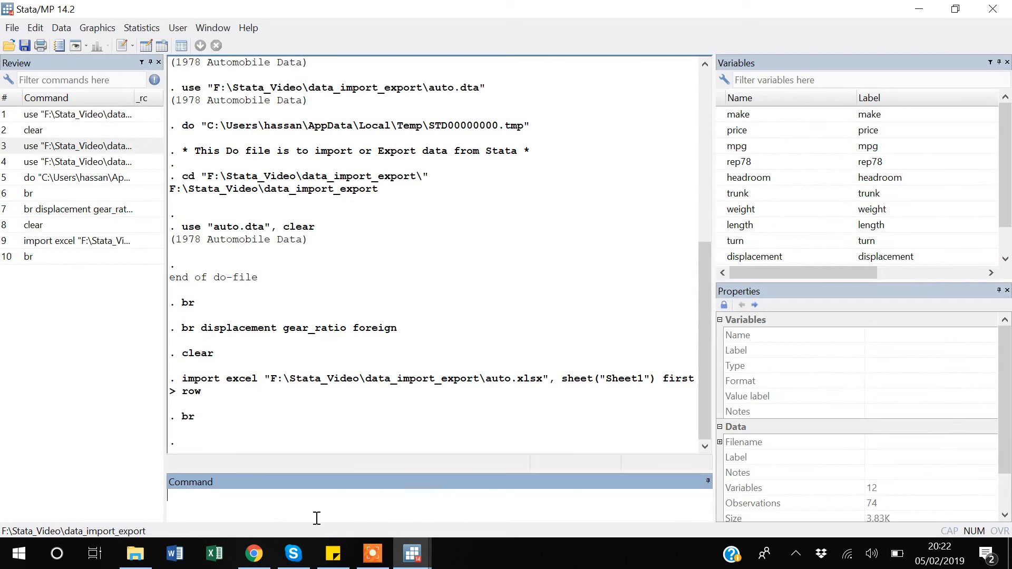
Step: Recall the earlier import excel command, copy its full text, and leave the command line empty
{"action": "type", "text": "br"}
{"action": "key", "text": "BackSpace"}
{"action": "key", "text": "BackSpace"}
{"action": "key", "text": "Page_Up"}
{"action": "key", "text": "Page_Up"}
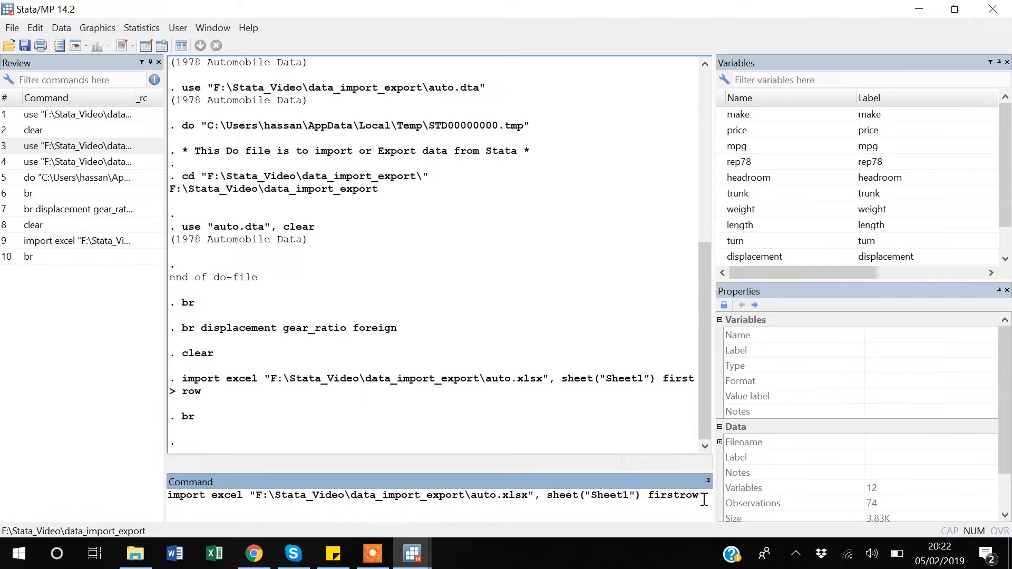
{"action": "key", "text": "ctrl+a"}
{"action": "key", "text": "ctrl+c"}
{"action": "key", "text": "BackSpace"}
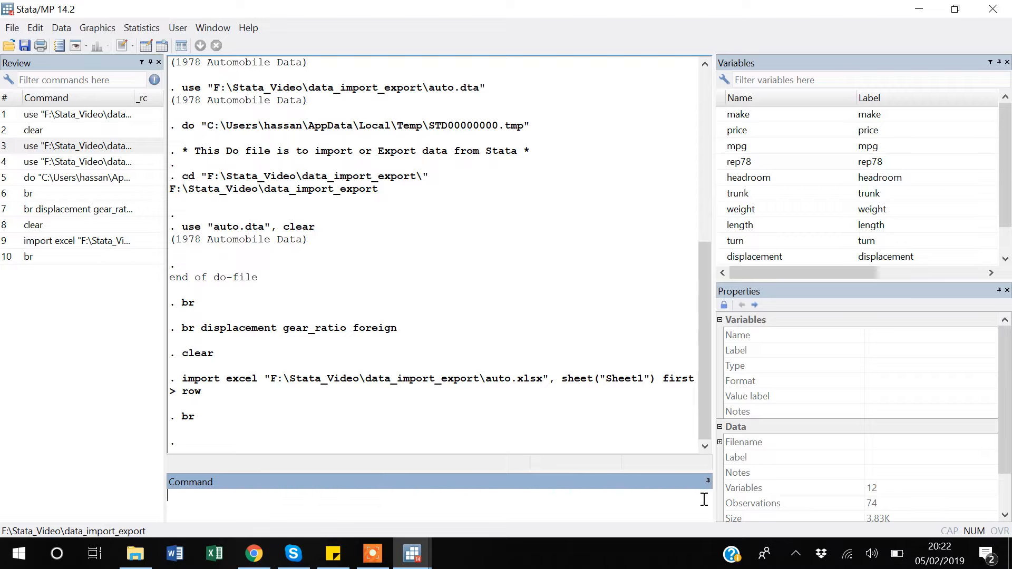
Step: Add a clear command to the Import_export do-file and paste the copied import excel command below it
{"action": "key", "text": "alt+Tab"}
{"action": "key", "text": "Return"}
{"action": "key", "text": "Return"}
{"action": "key", "text": "BackSpace"}
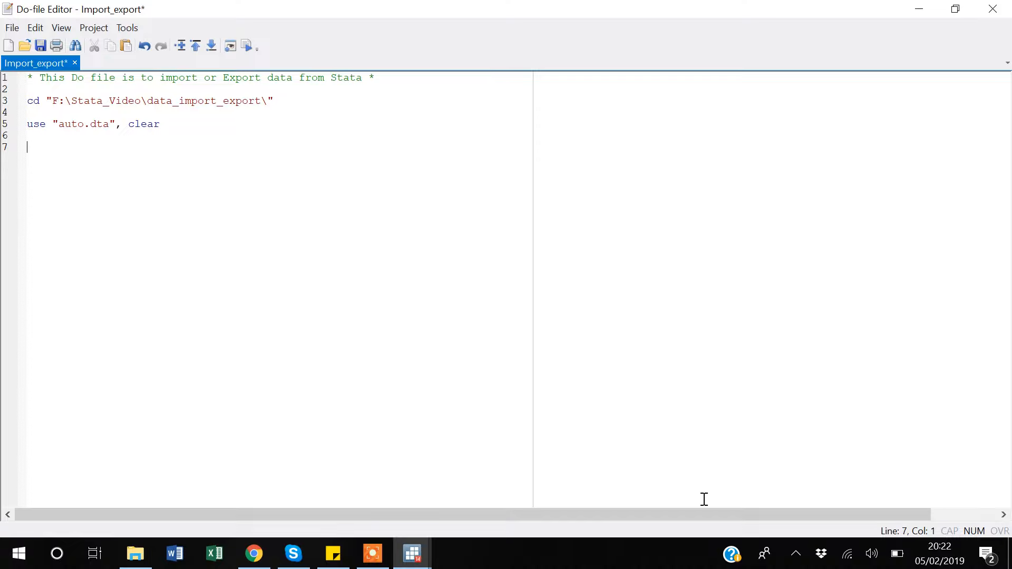
{"action": "type", "text": "clear"}
{"action": "key", "text": "Return"}
{"action": "key", "text": "Return"}
{"action": "key", "text": "ctrl+v"}
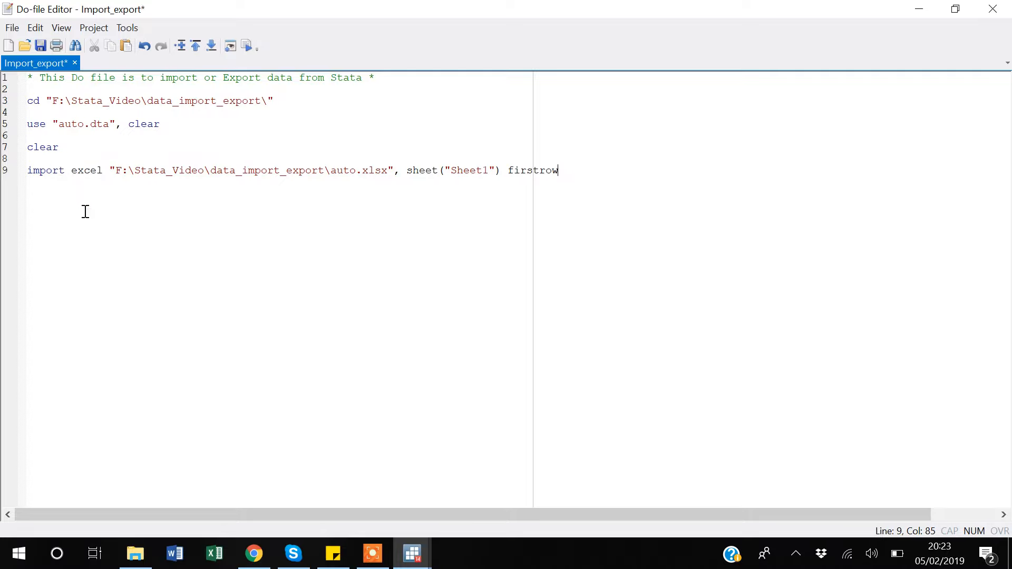
Step: Insert the comment "* Importinng data from excel" on its own line above the import excel command
{"action": "left_click", "coordinate": [42, 161]}
{"action": "key", "text": "Return"}
{"action": "type", "text": "* "}
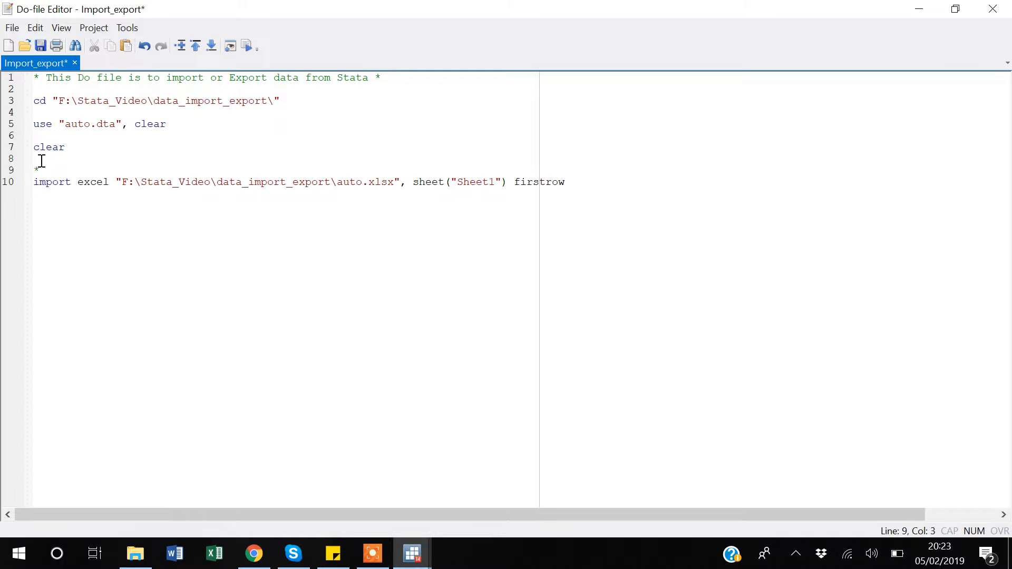
{"action": "type", "text": "Importinm"}
{"action": "key", "text": "BackSpace"}
{"action": "type", "text": "ng data "}
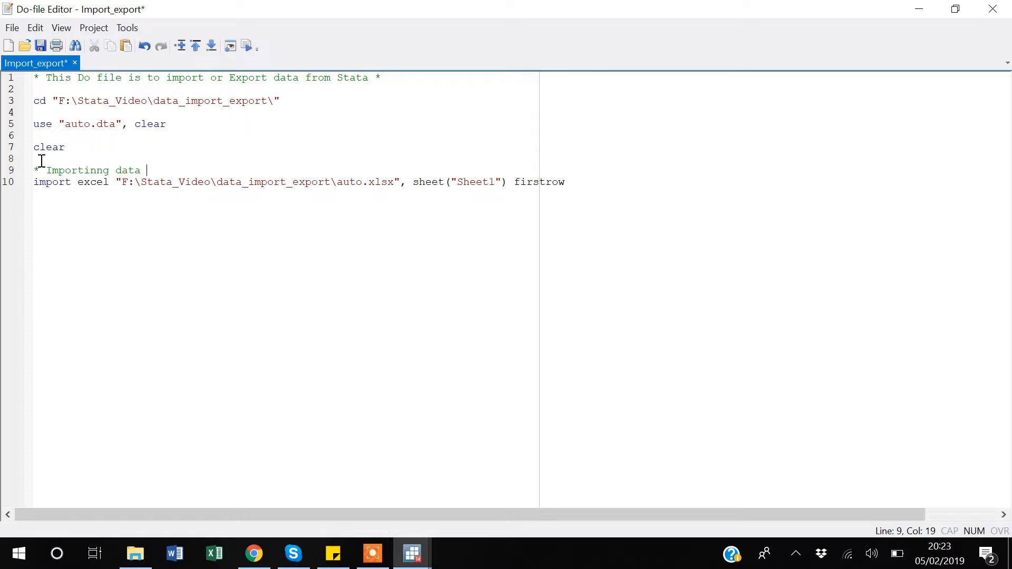
{"action": "type", "text": "from excel"}
Step: Remove the folder path from the import excel command, leaving only "auto.xlsx", and add blank lines after it
{"action": "left_click_drag", "start_coordinate": [336, 185], "coordinate": [123, 183]}
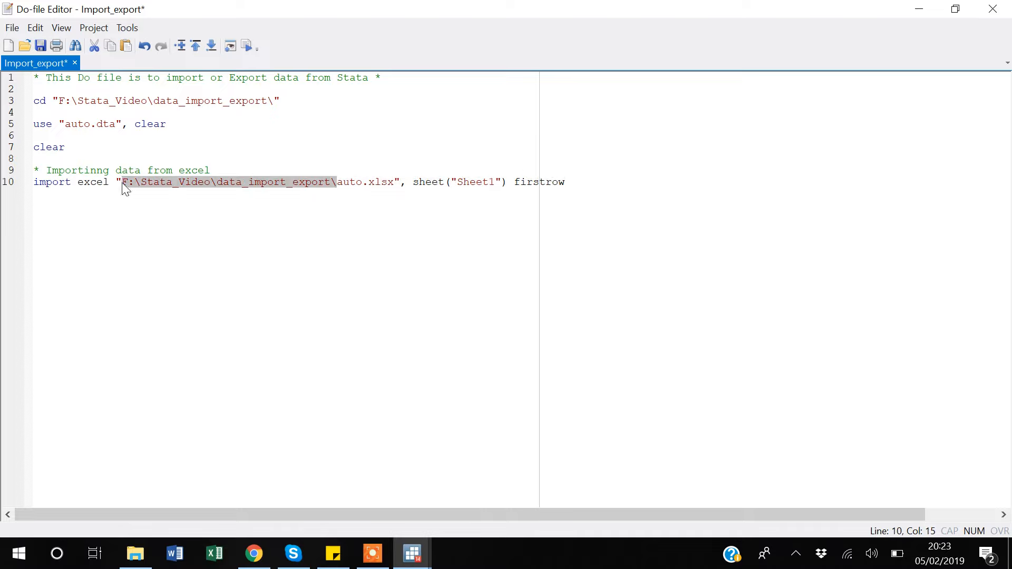
{"action": "key", "text": "Delete"}
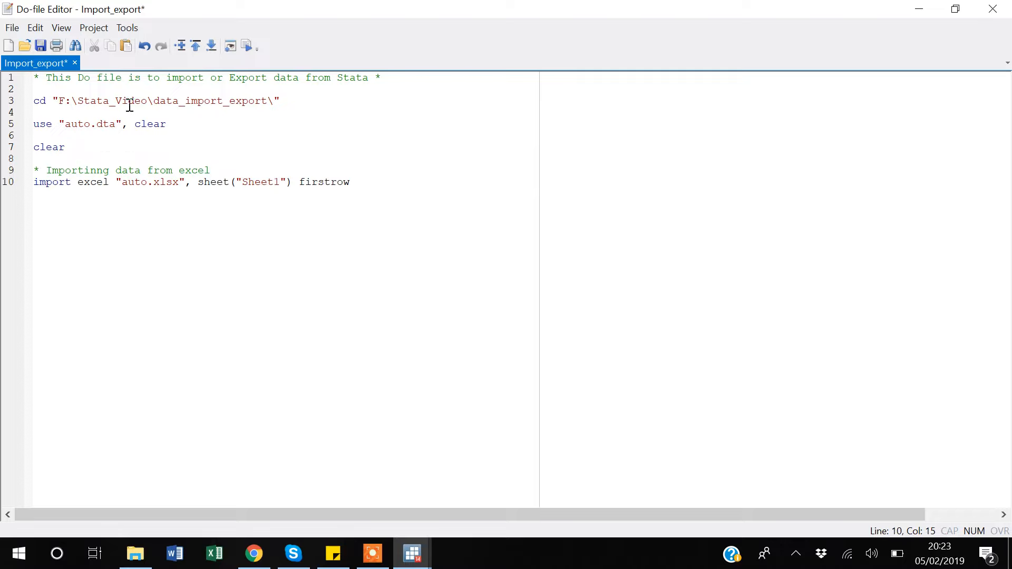
{"action": "key", "text": "End"}
{"action": "key", "text": "Return"}
{"action": "key", "text": "Return"}
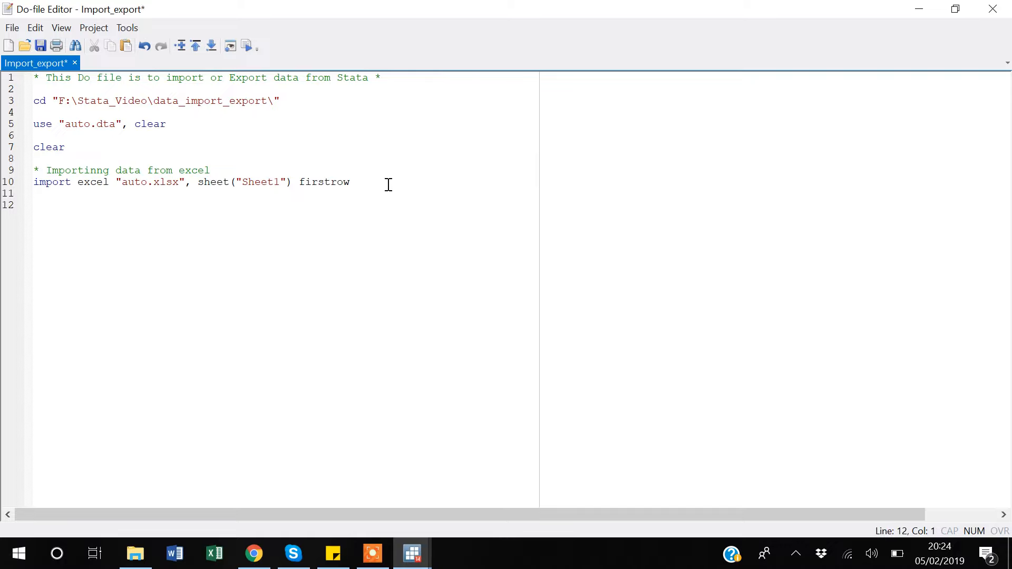
Step: Run the whole Import_export do-file and check its output in the Stata results
{"action": "key", "text": "ctrl+a"}
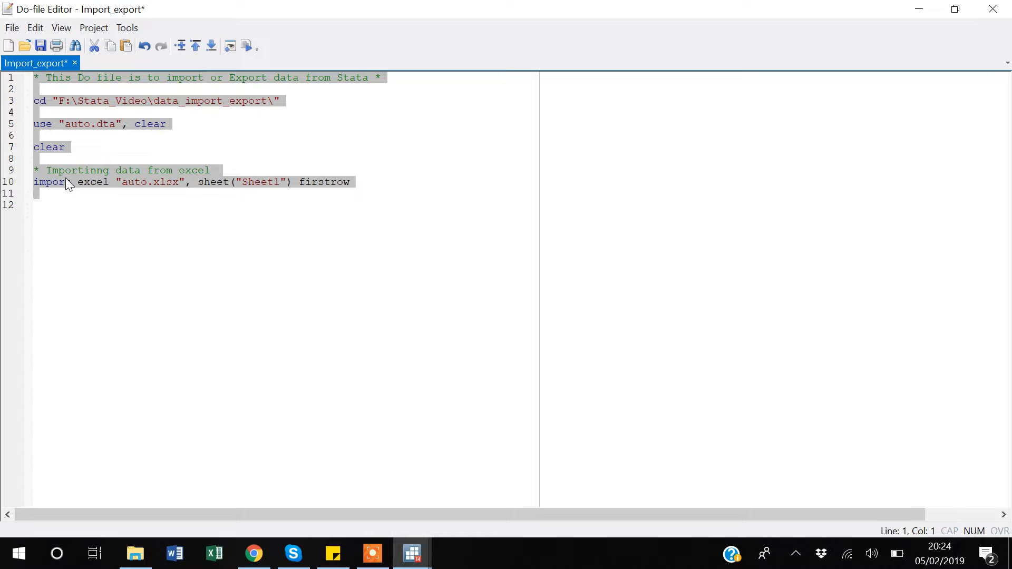
{"action": "key", "text": "ctrl+d"}
{"action": "left_click", "coordinate": [247, 51]}
{"action": "left_click", "coordinate": [194, 80]}
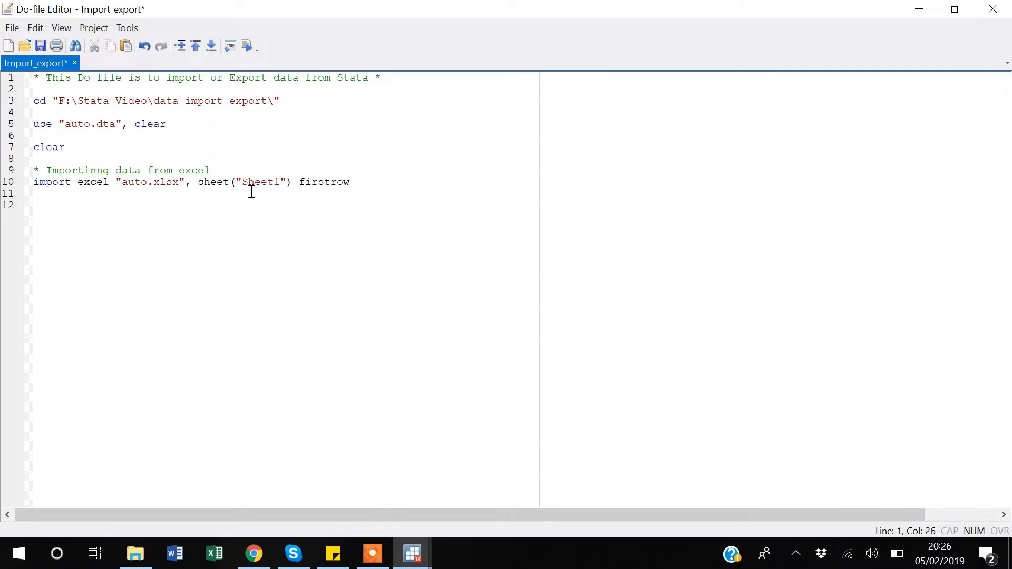
{"action": "left_click", "coordinate": [361, 179]}
{"action": "key", "text": "alt+Tab"}
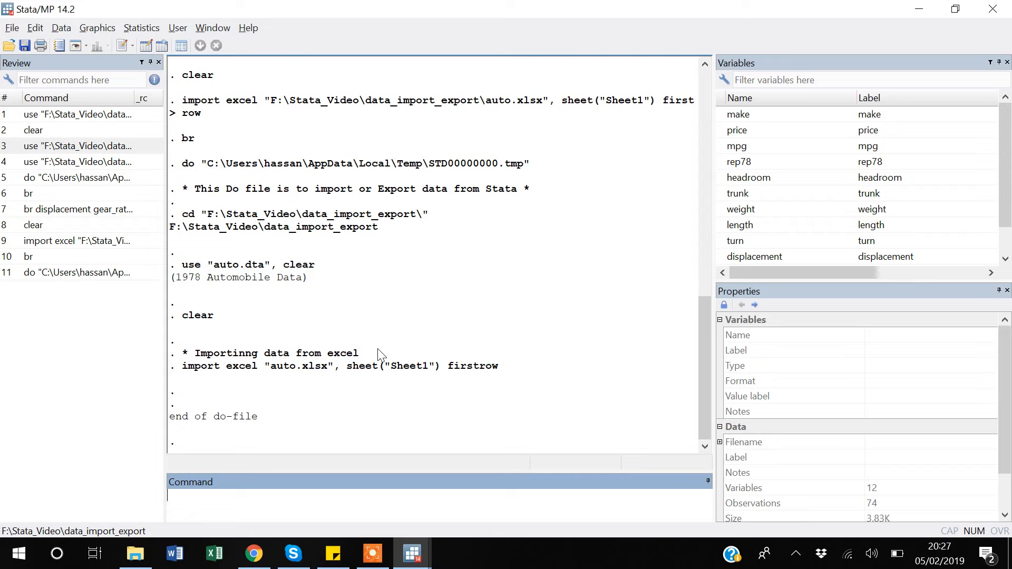
Step: Add another clear command to the do-file below the import excel line
{"action": "key", "text": "alt+Tab"}
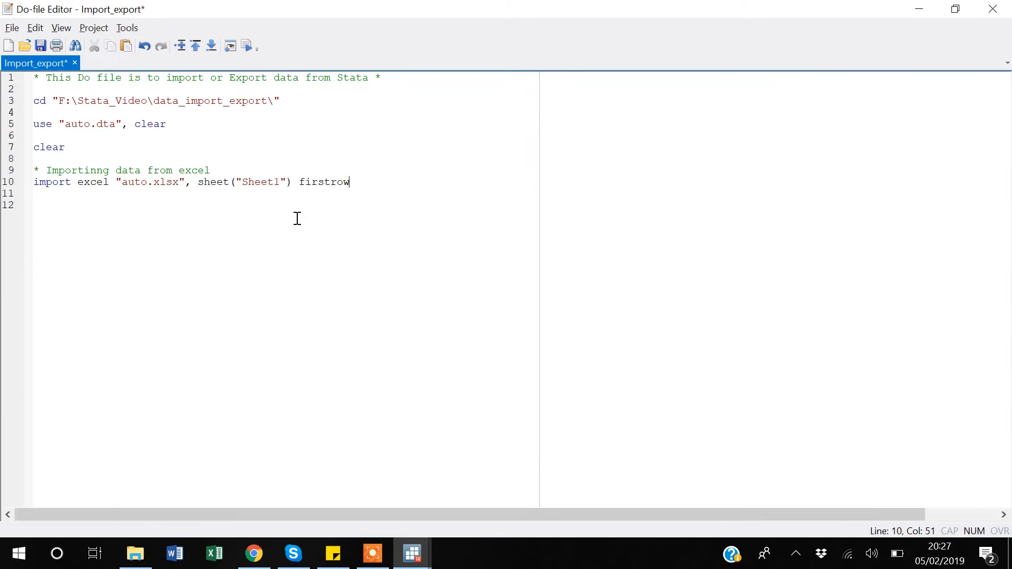
{"action": "key", "text": "Return"}
{"action": "key", "text": "Return"}
{"action": "key", "text": "Return"}
{"action": "key", "text": "BackSpace"}
{"action": "type", "text": "clear"}
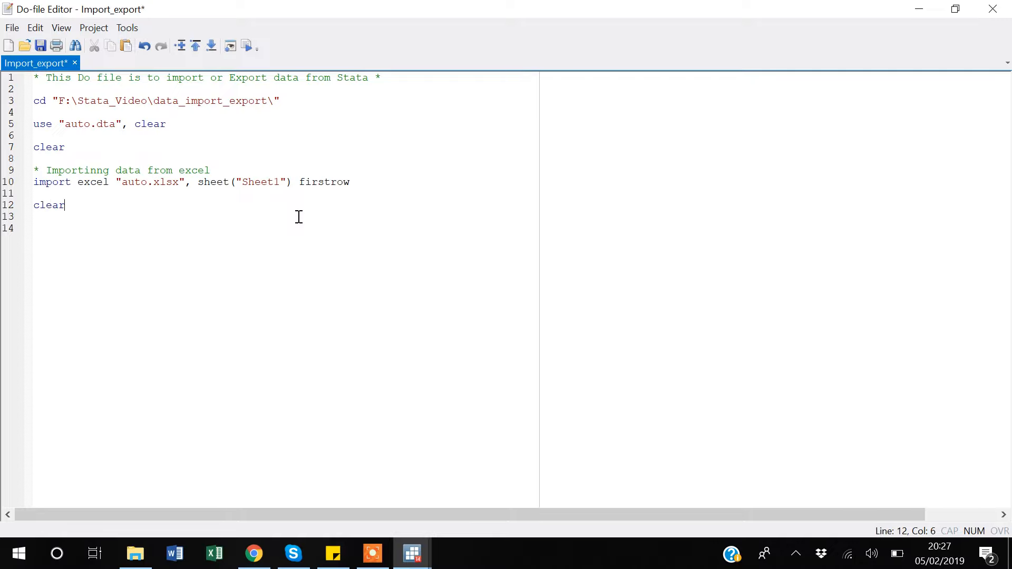
Step: Add the comment "* Improting data from csv file." below the second clear command, and save the do-file
{"action": "key", "text": "Return"}
{"action": "key", "text": "Return"}
{"action": "type", "text": "* Improti"}
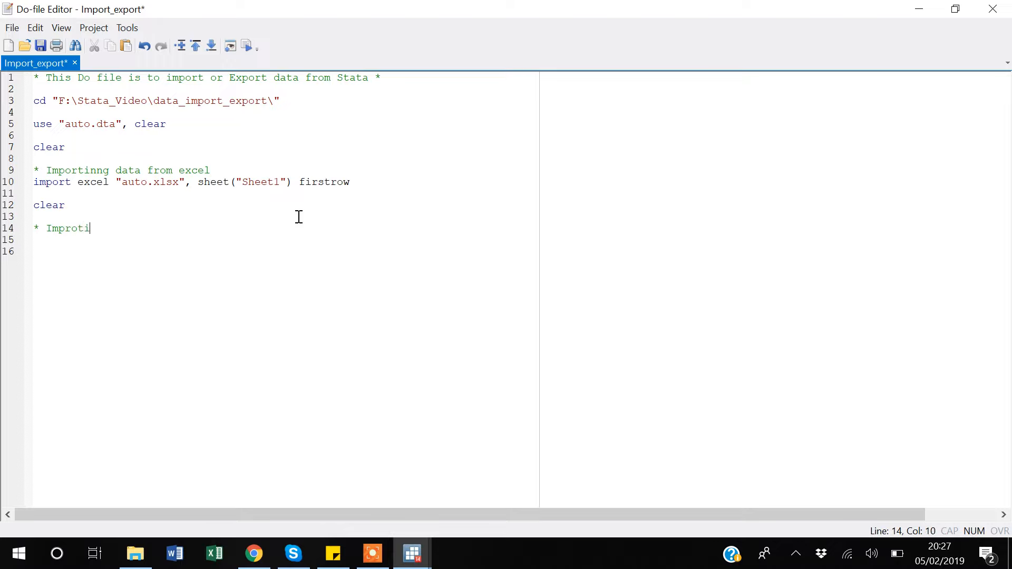
{"action": "type", "text": "ng data from csv file."}
{"action": "key", "text": "Return"}
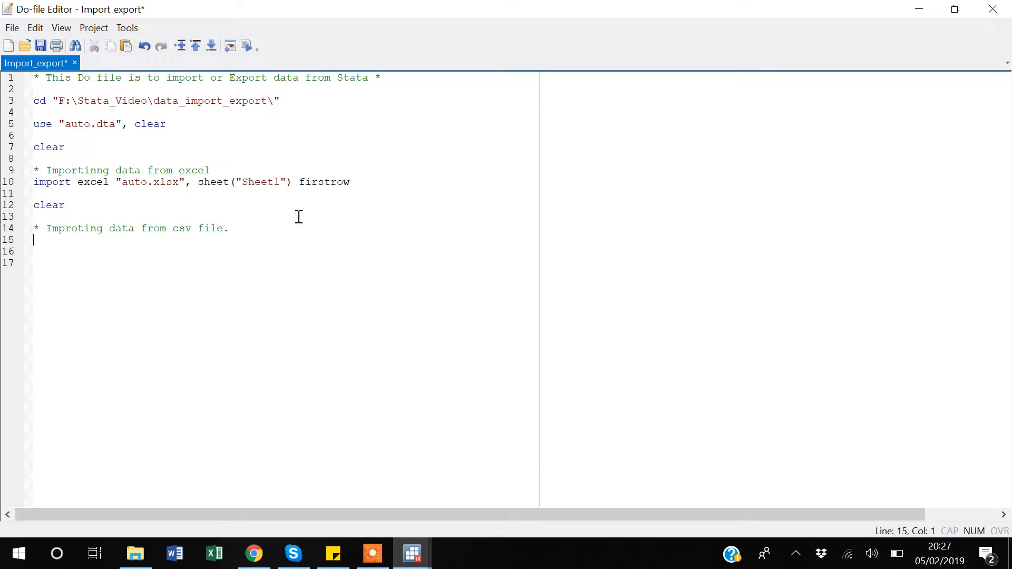
{"action": "key", "text": "ctrl+s"}
Step: Start a delimited text data import in Stata and choose auto.csv from F:\Stata_Video\data_import_export as the source file
{"action": "key", "text": "alt+Tab"}
{"action": "key", "text": "alt+Tab"}
{"action": "key", "text": "alt+Tab"}
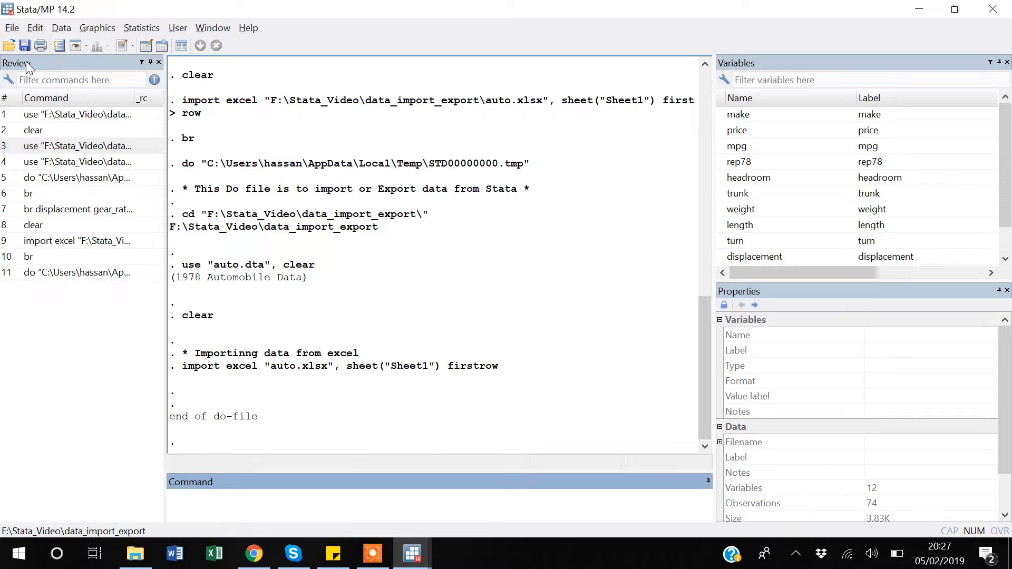
{"action": "left_click", "coordinate": [12, 28]}
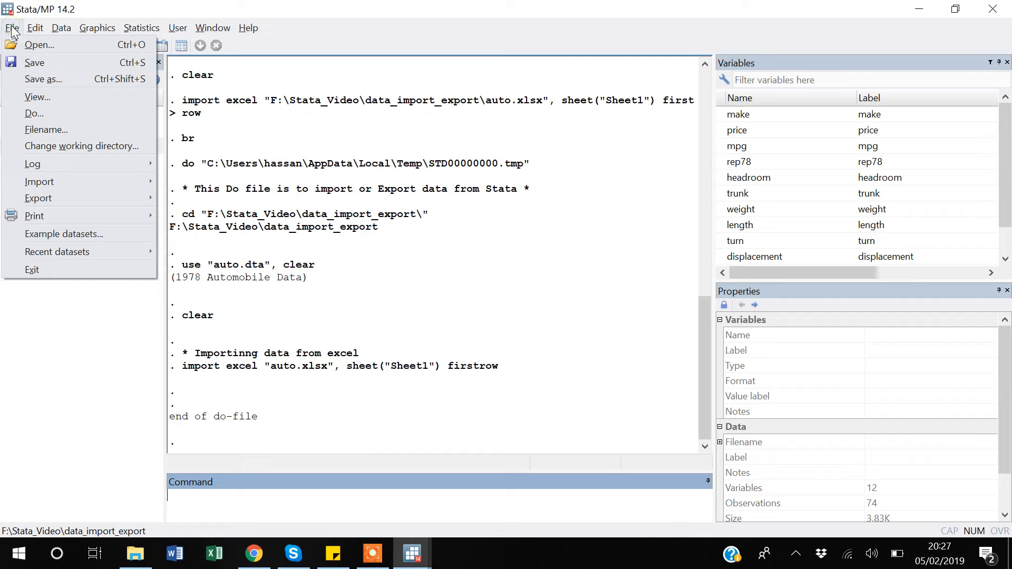
{"action": "mouse_move", "coordinate": [52, 185]}
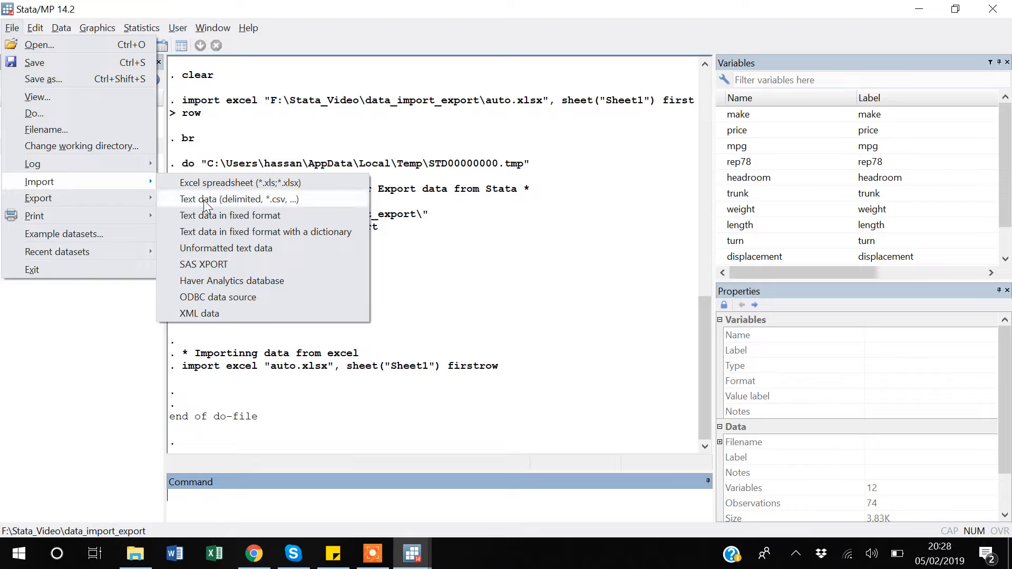
{"action": "left_click", "coordinate": [235, 200]}
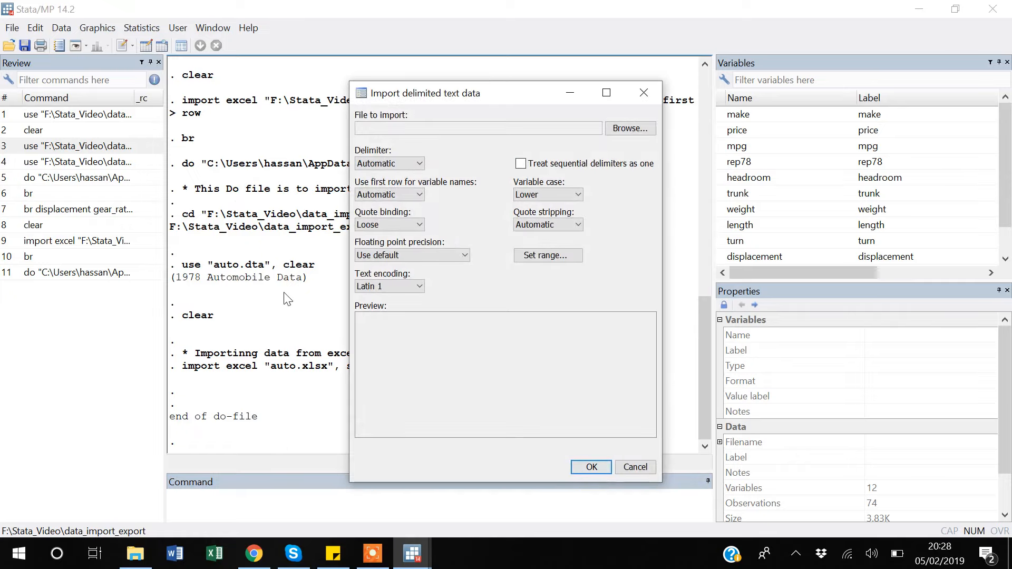
{"action": "left_click", "coordinate": [630, 129]}
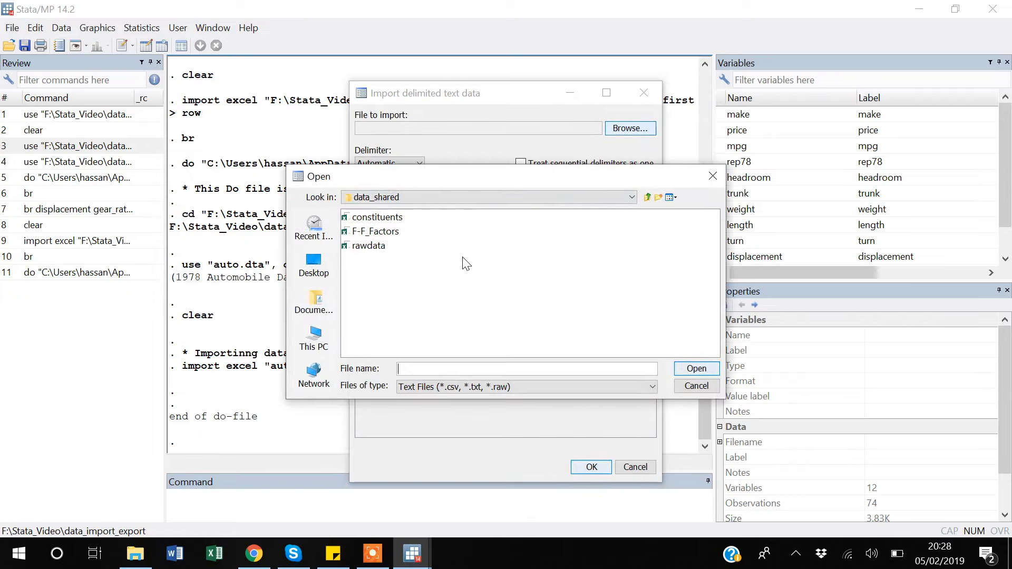
{"action": "left_click", "coordinate": [315, 348]}
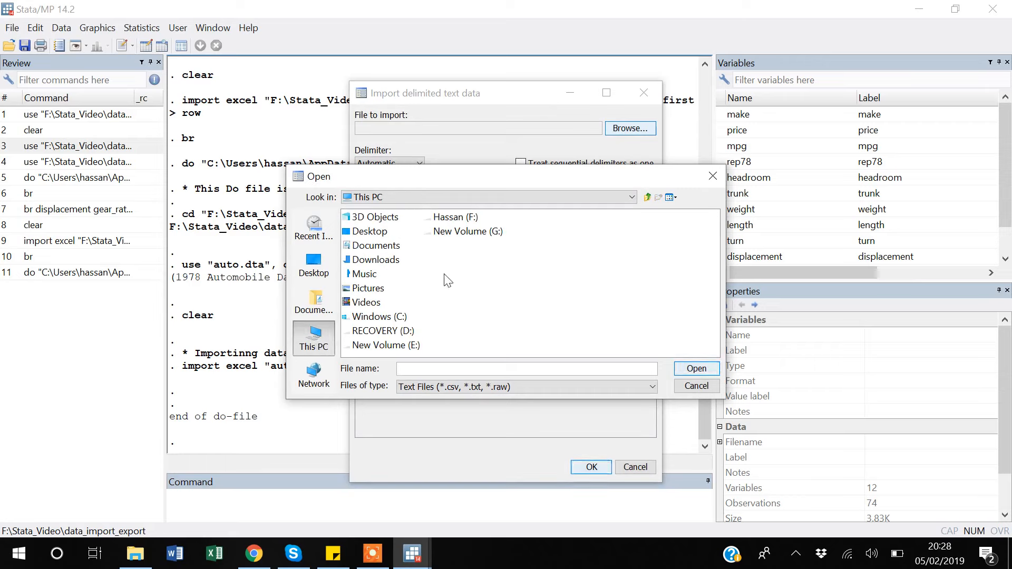
{"action": "double_click", "coordinate": [456, 217]}
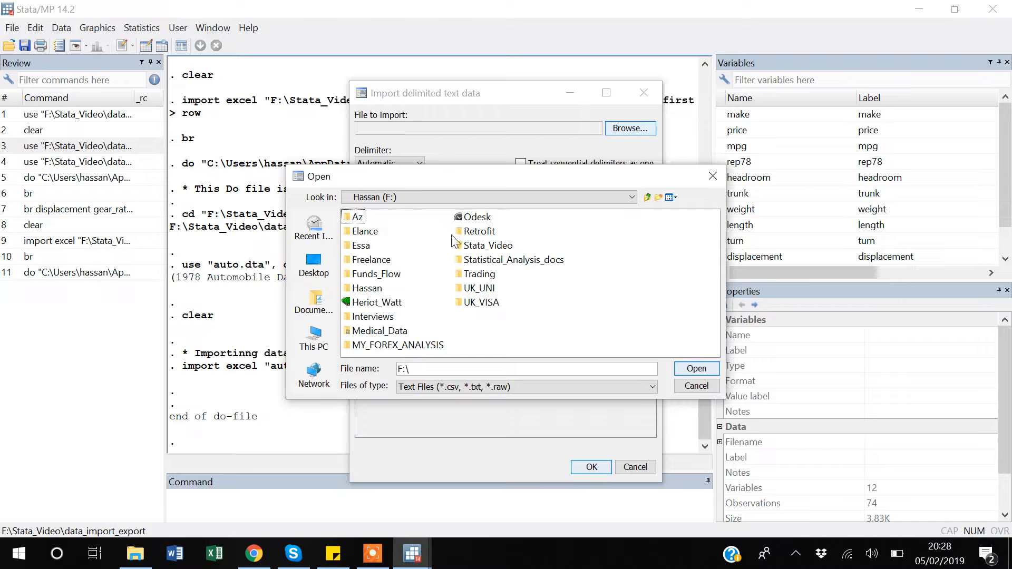
{"action": "double_click", "coordinate": [488, 246]}
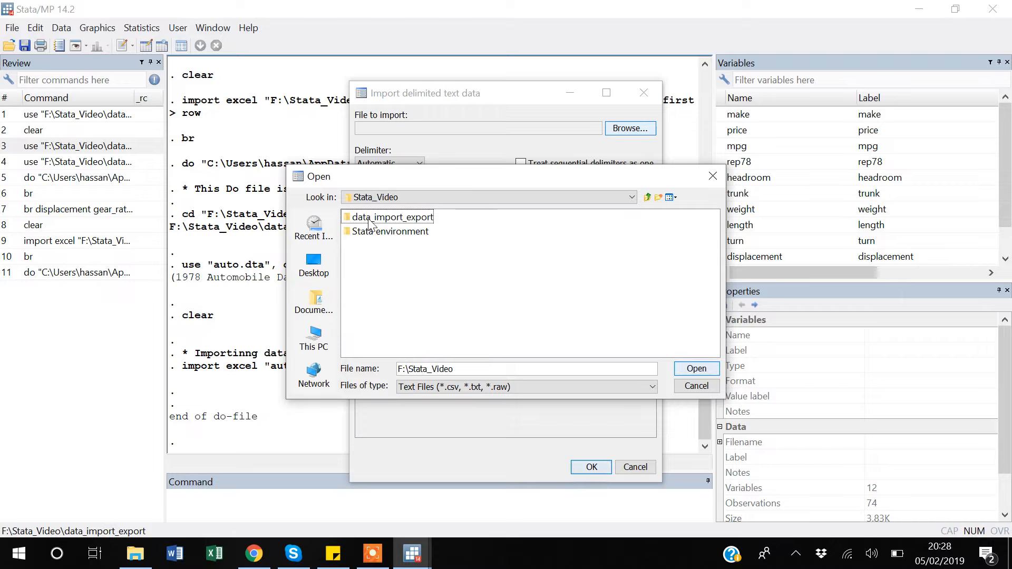
{"action": "double_click", "coordinate": [370, 220]}
{"action": "left_click", "coordinate": [360, 224]}
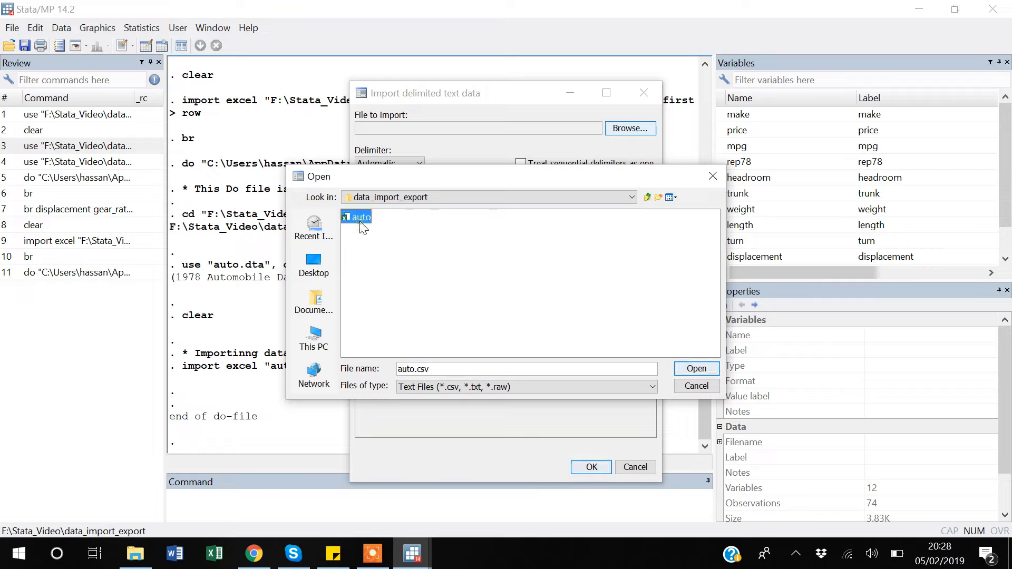
{"action": "left_click", "coordinate": [696, 368]}
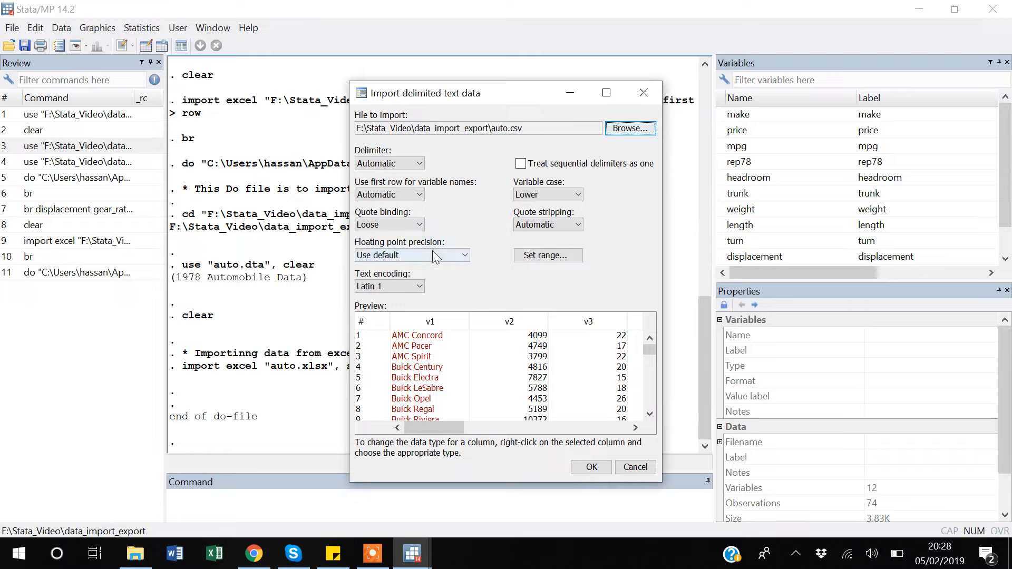
Step: Import auto.csv with the first row always used for variable names, replacing the data in memory
{"action": "left_click", "coordinate": [398, 196]}
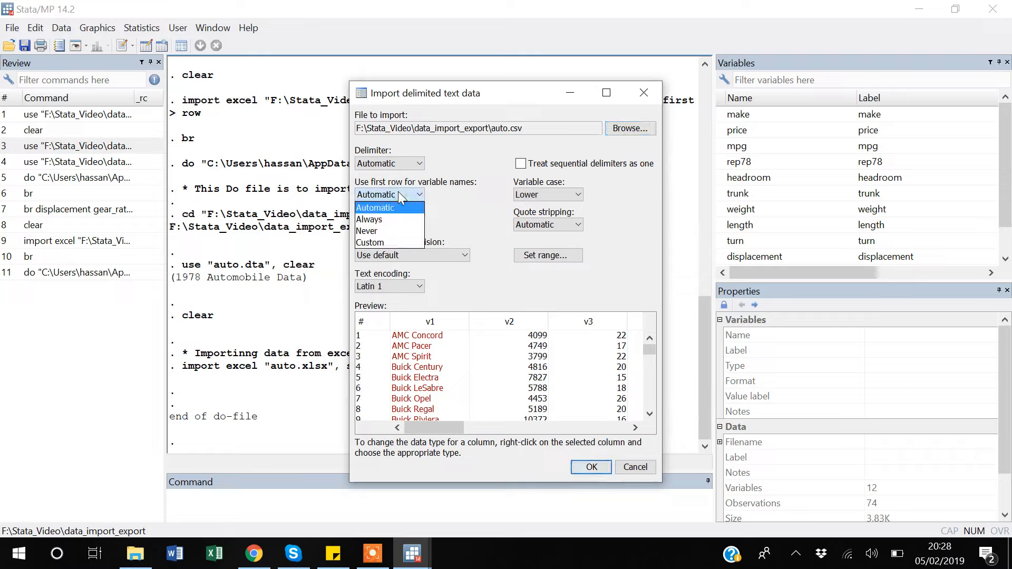
{"action": "left_click", "coordinate": [382, 219]}
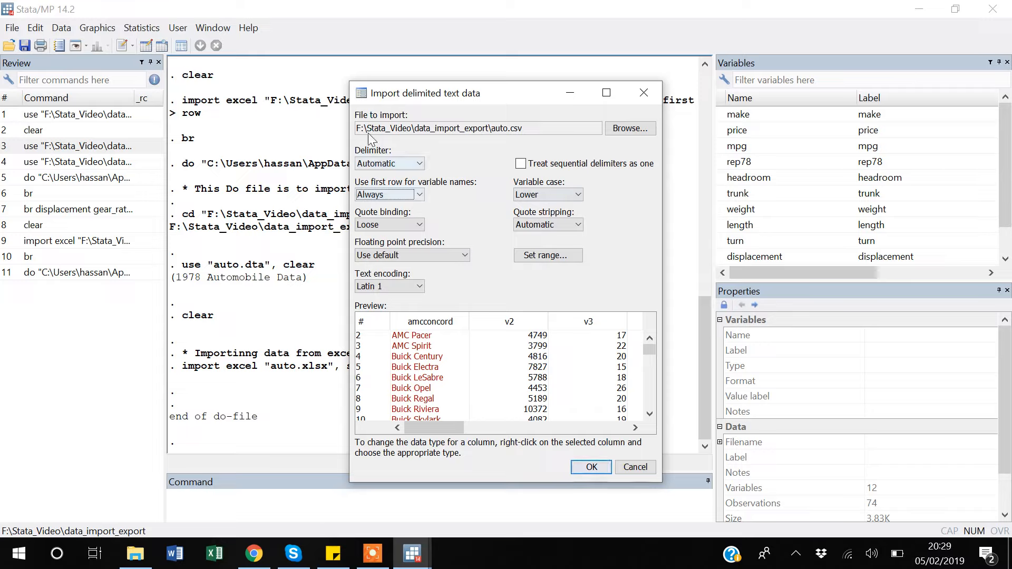
{"action": "left_click", "coordinate": [591, 467]}
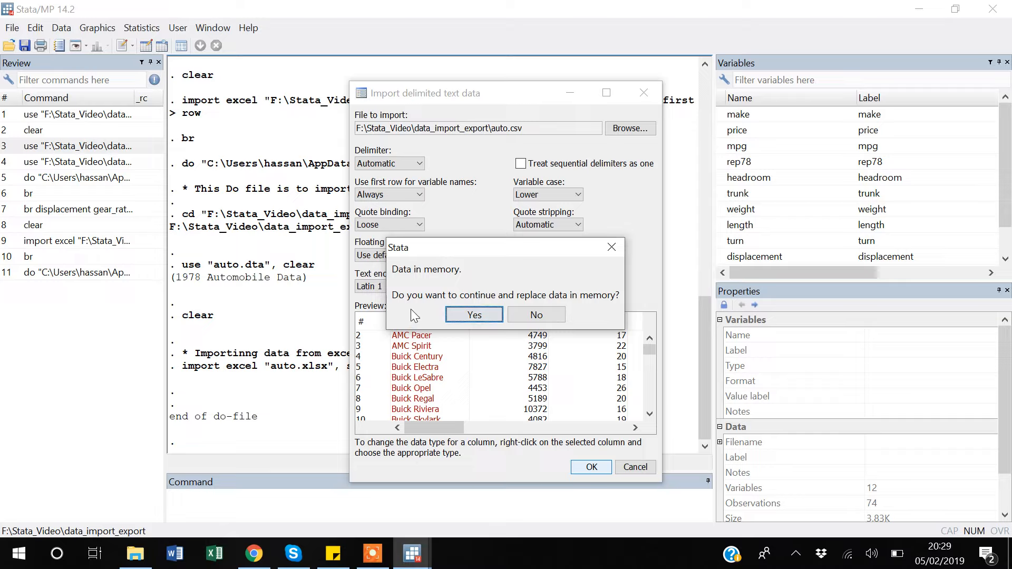
{"action": "left_click", "coordinate": [474, 315]}
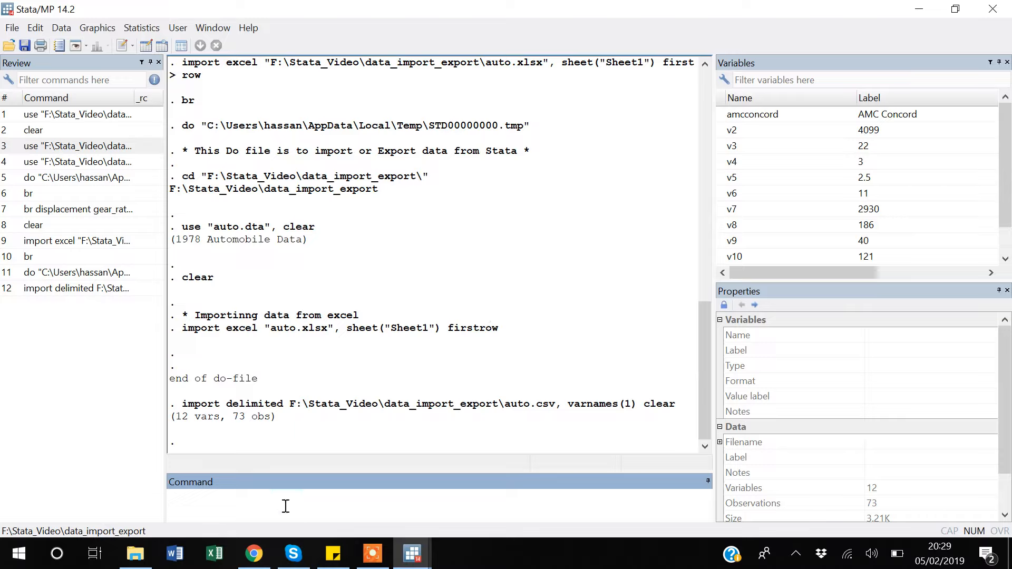
Step: Transfer the earlier import excel command with the full auto.xlsx path from the command history into the do-file below the csv comment
{"action": "key", "text": "Page_Up"}
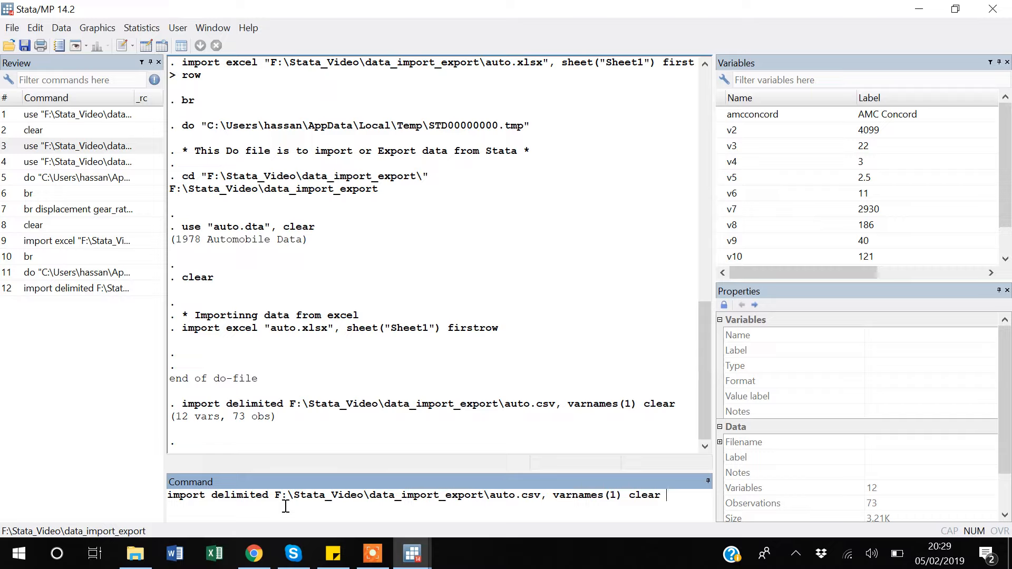
{"action": "key", "text": "ctrl+a"}
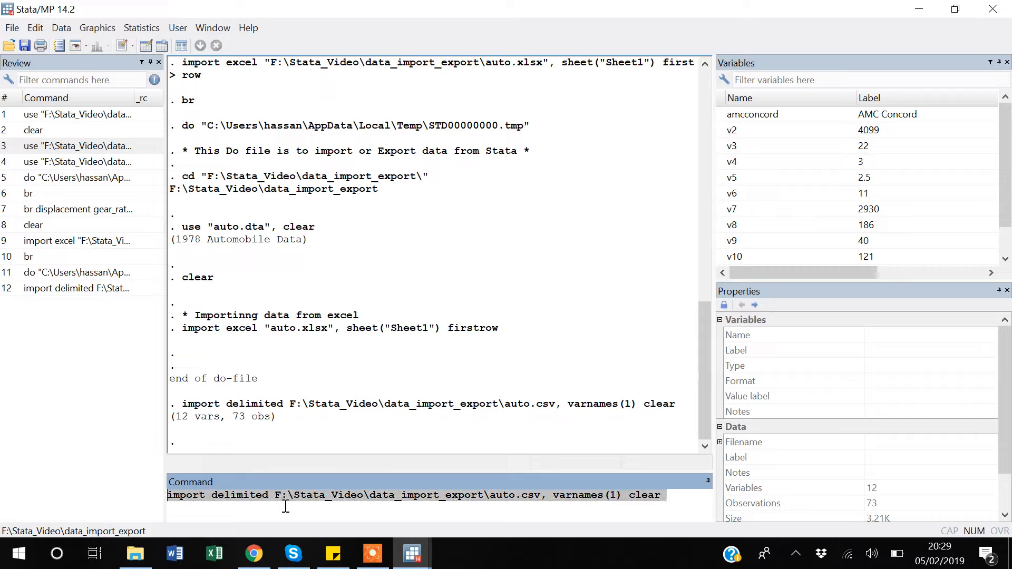
{"action": "key", "text": "BackSpace"}
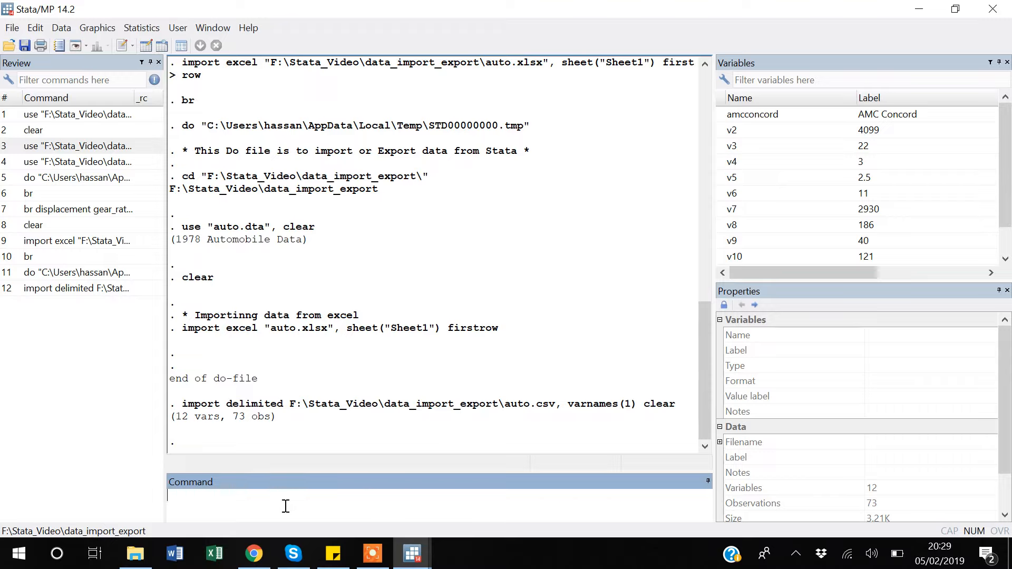
{"action": "key", "text": "Page_Up"}
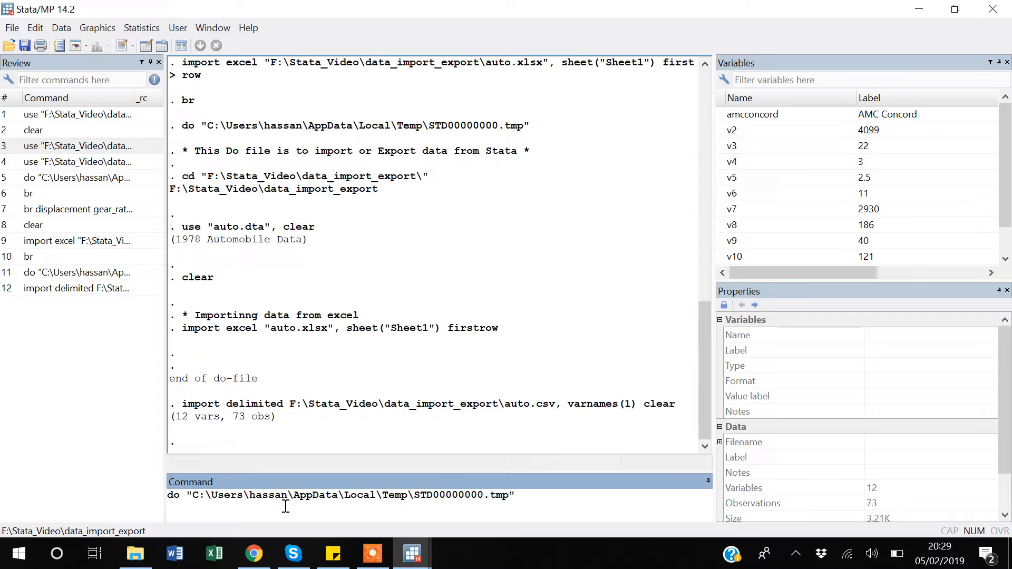
{"action": "key", "text": "Page_Up"}
{"action": "key", "text": "Page_Up"}
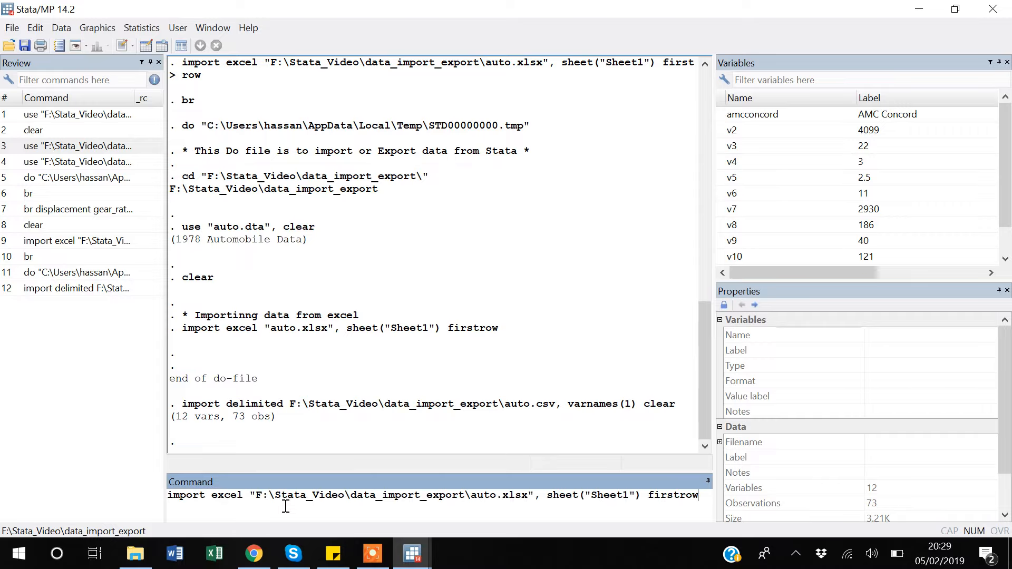
{"action": "key", "text": "ctrl+a"}
{"action": "key", "text": "ctrl+x"}
{"action": "key", "text": "alt+Tab"}
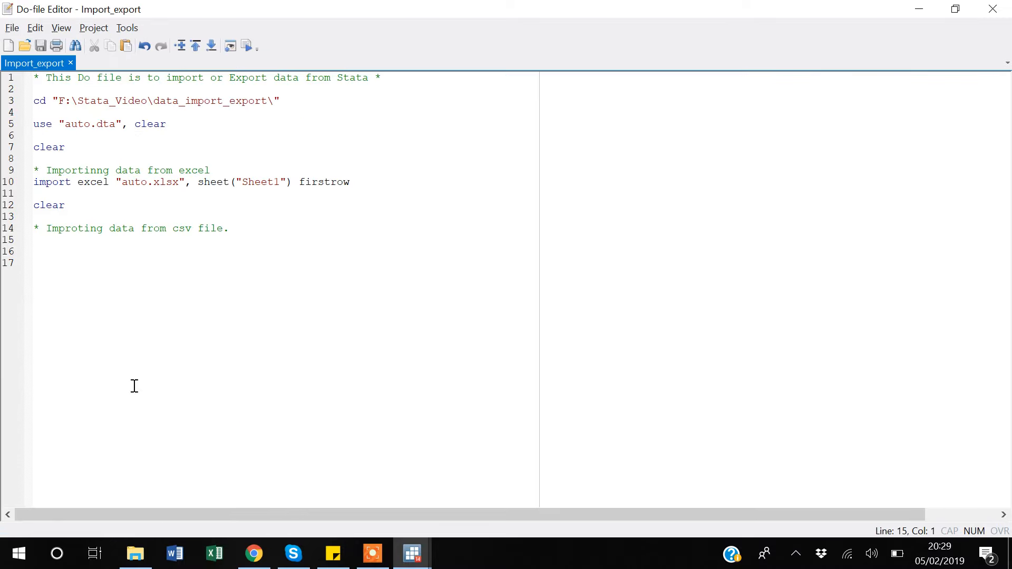
{"action": "key", "text": "ctrl+v"}
{"action": "key", "text": "Return"}
{"action": "key", "text": "Return"}
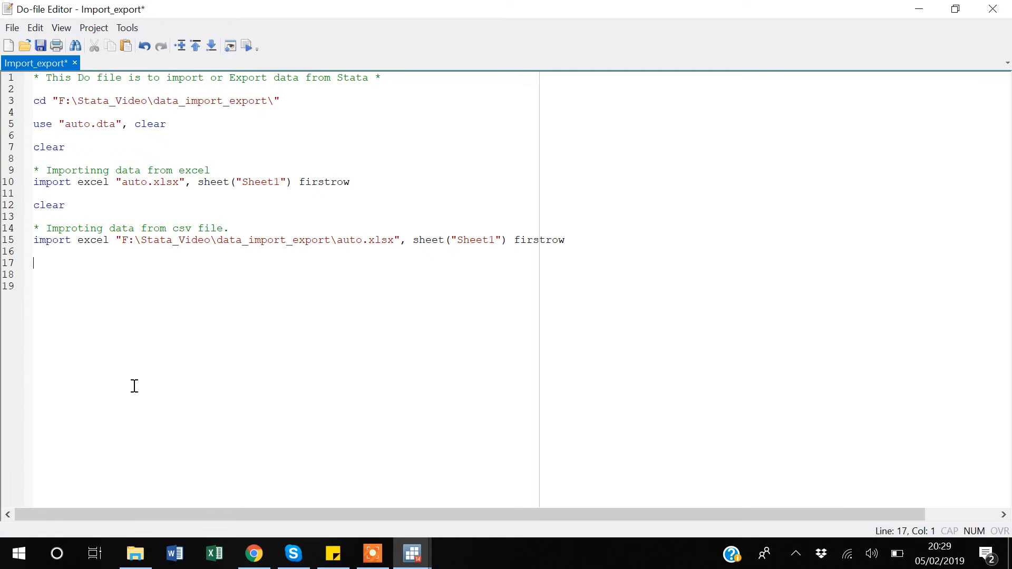
Step: Look up the Stata help for the insheet command to read its syntax and options
{"action": "key", "text": "alt+Tab"}
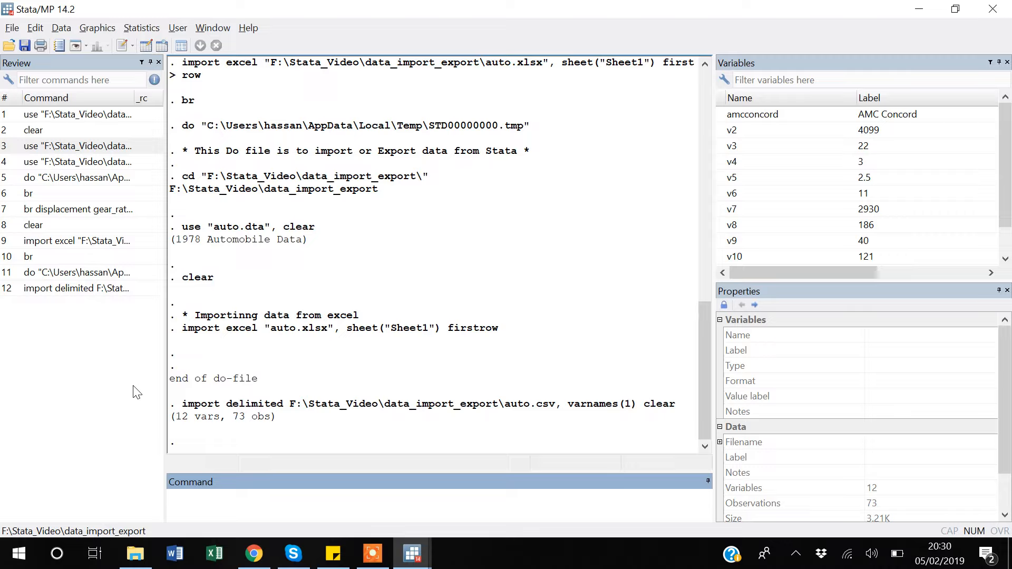
{"action": "type", "text": "help insheet"}
{"action": "key", "text": "Return"}
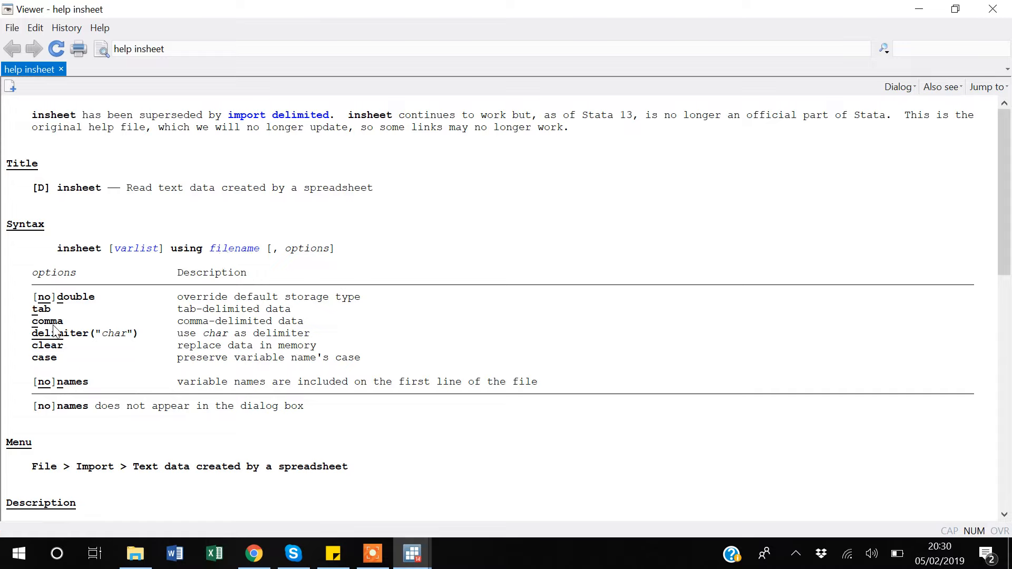
Step: Try to import the csv file by running insheet using "auto.csv", comma names, consulting the help for the options
{"action": "key", "text": "alt+Tab"}
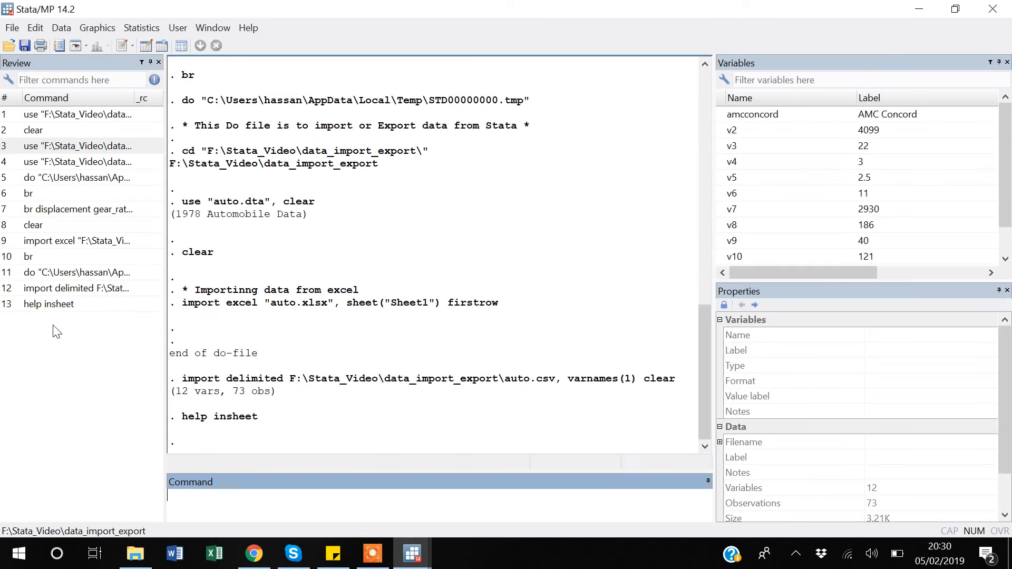
{"action": "type", "text": "insheet using \"\""}
{"action": "key", "text": "Left"}
{"action": "type", "text": "auto"}
{"action": "key", "text": "alt+Tab"}
{"action": "key", "text": "alt+Tab"}
{"action": "type", "text": ".cs"}
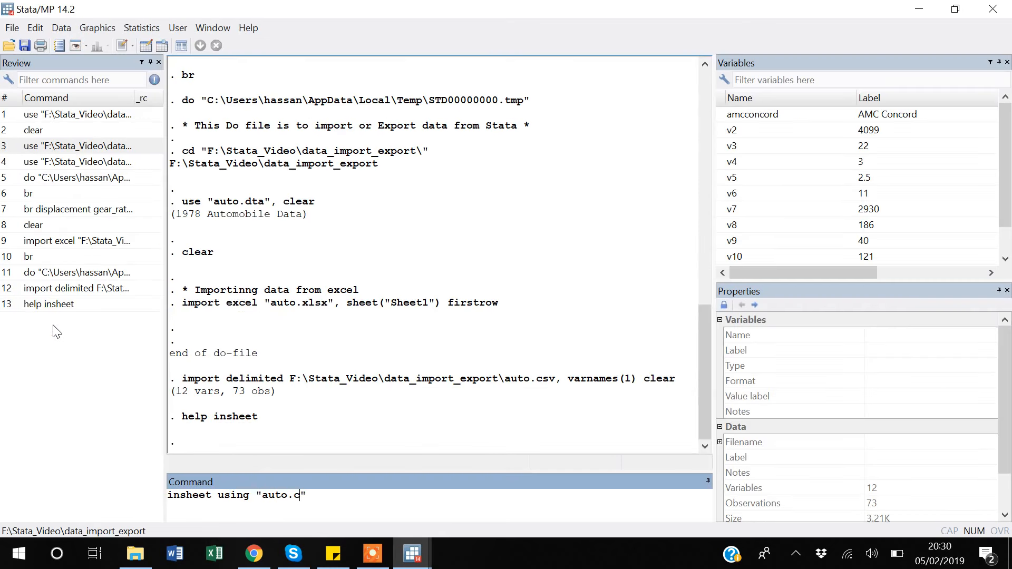
{"action": "type", "text": "v"}
{"action": "key", "text": "alt+Tab"}
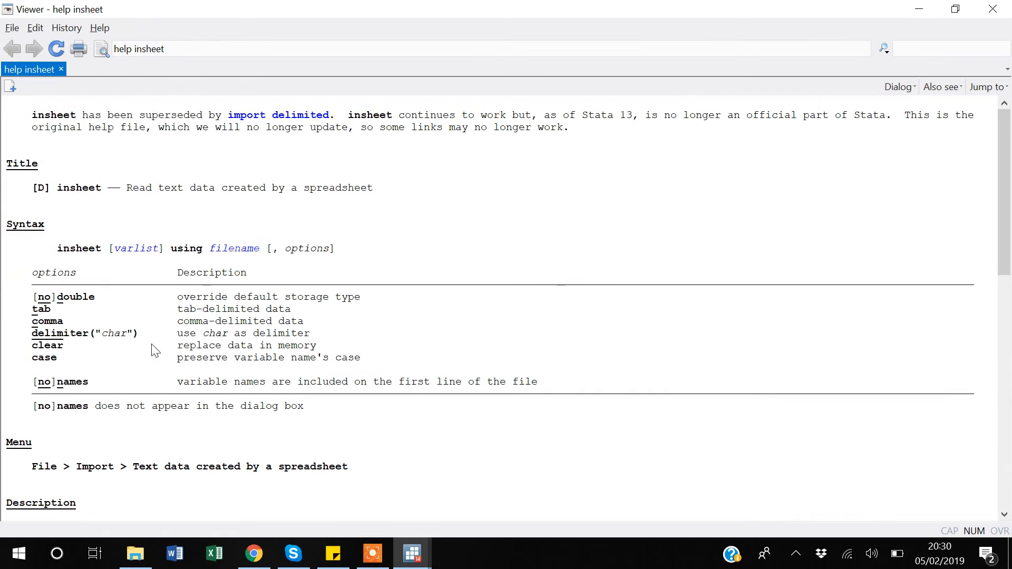
{"action": "key", "text": "alt+Tab"}
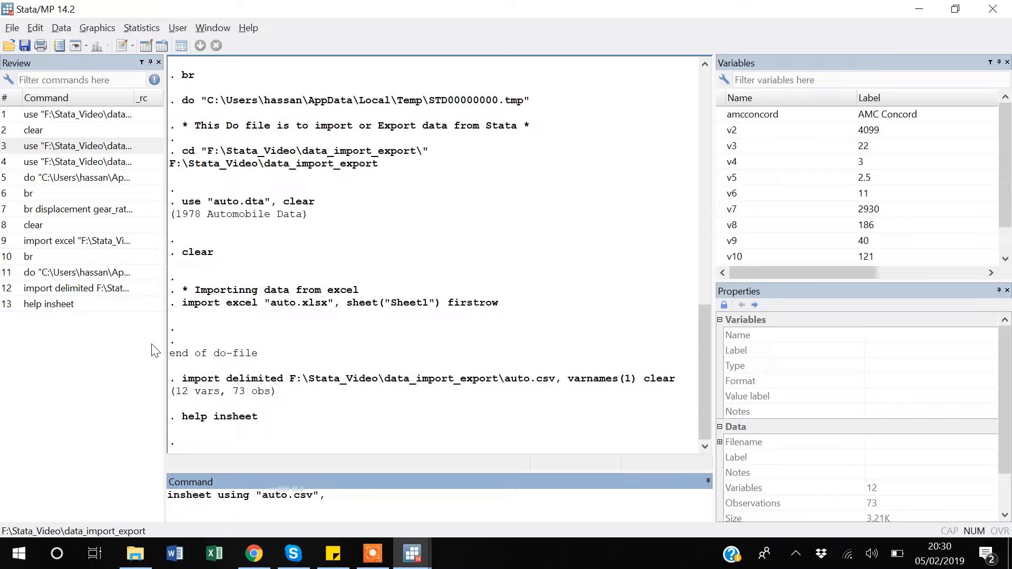
{"action": "type", "text": "comma"}
{"action": "type", "text": "names"}
{"action": "key", "text": "Return"}
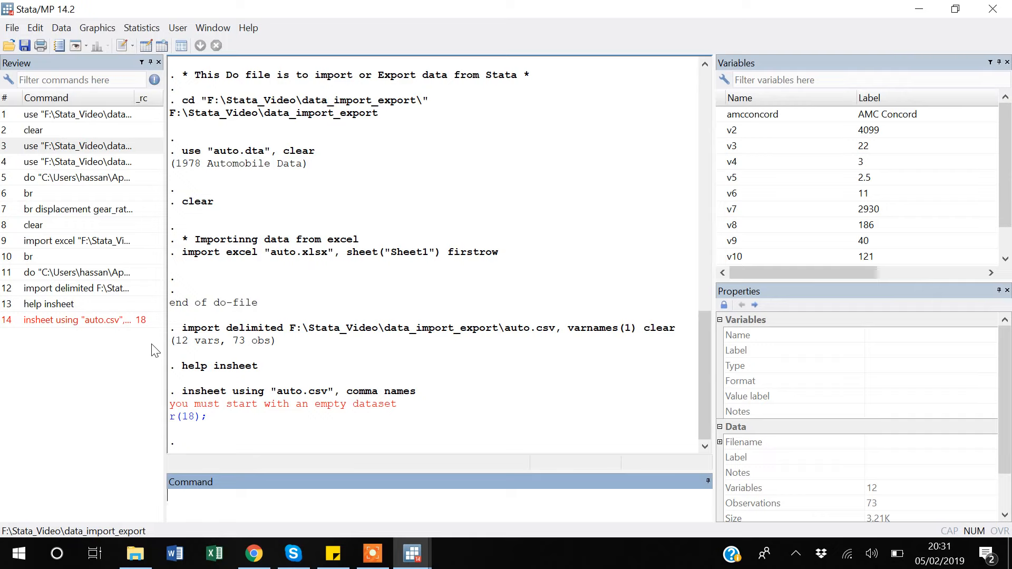
Step: Clear the data in memory and rerun the insheet command for auto.csv
{"action": "type", "text": "clear"}
{"action": "key", "text": "Return"}
{"action": "key", "text": "Page_Up"}
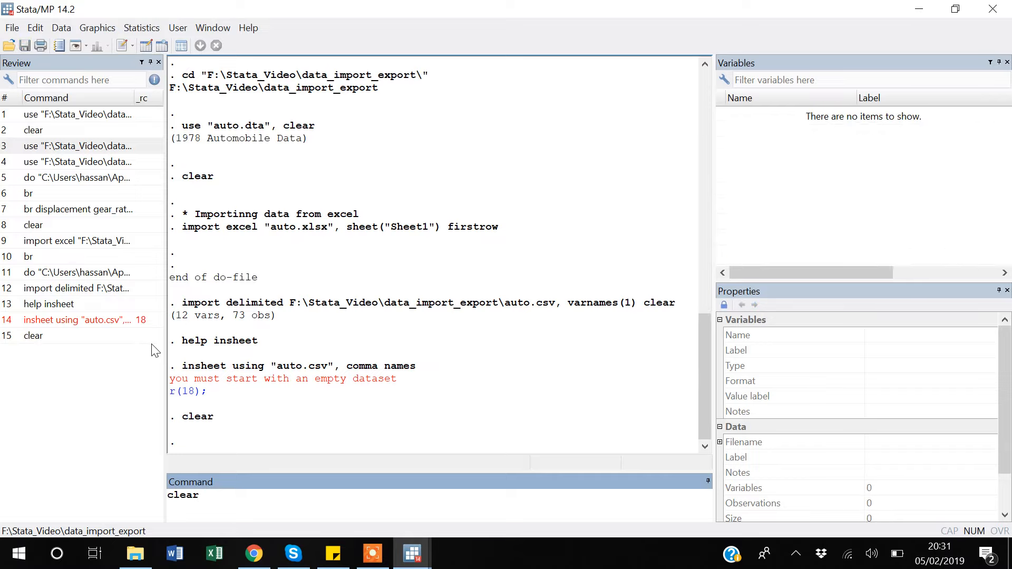
{"action": "key", "text": "Page_Up"}
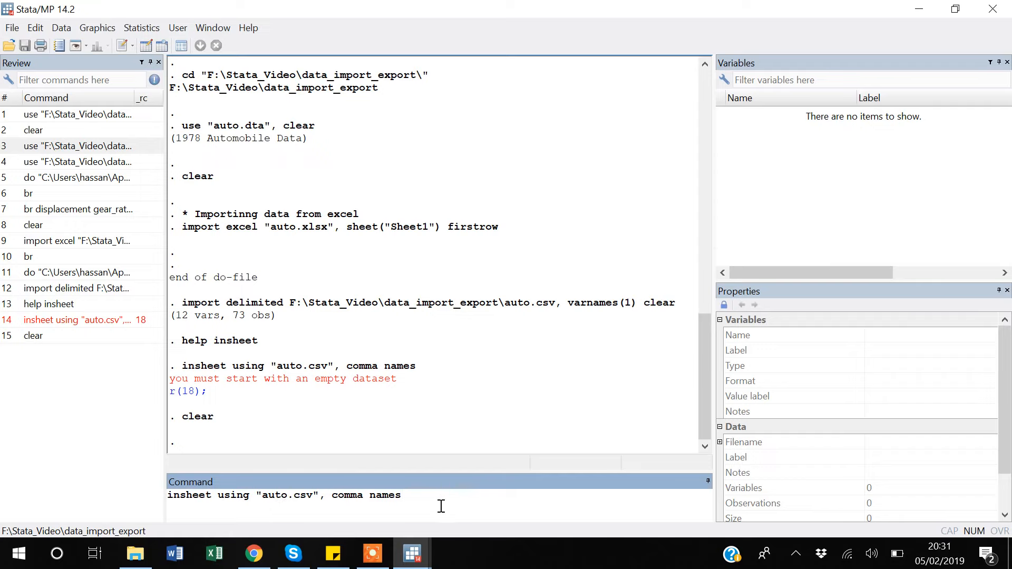
{"action": "key", "text": "Return"}
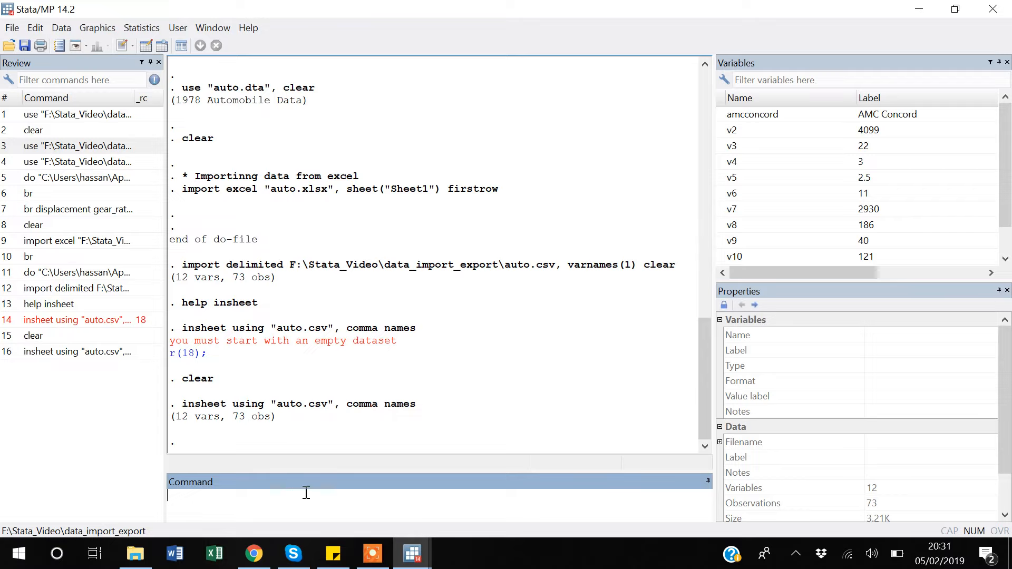
Step: Close the insheet help and add the line insheet using "auto.csv", comma names to the do-file below the last import excel line
{"action": "key", "text": "Page_Up"}
{"action": "key", "text": "ctrl+a"}
{"action": "key", "text": "BackSpace"}
{"action": "key", "text": "alt+Tab"}
{"action": "key", "text": "alt+Tab"}
{"action": "key", "text": "alt+Tab"}
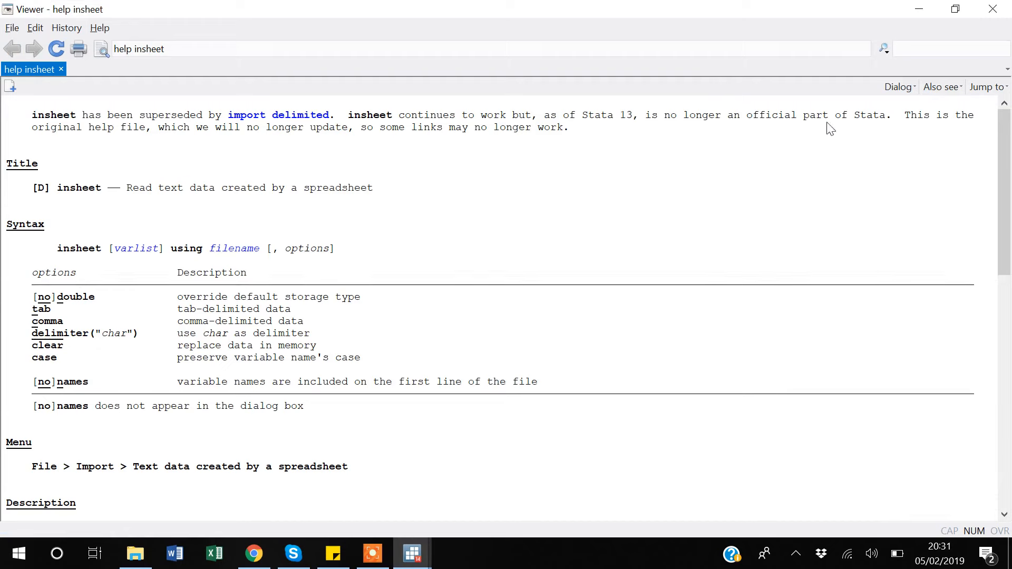
{"action": "left_click", "coordinate": [991, 14]}
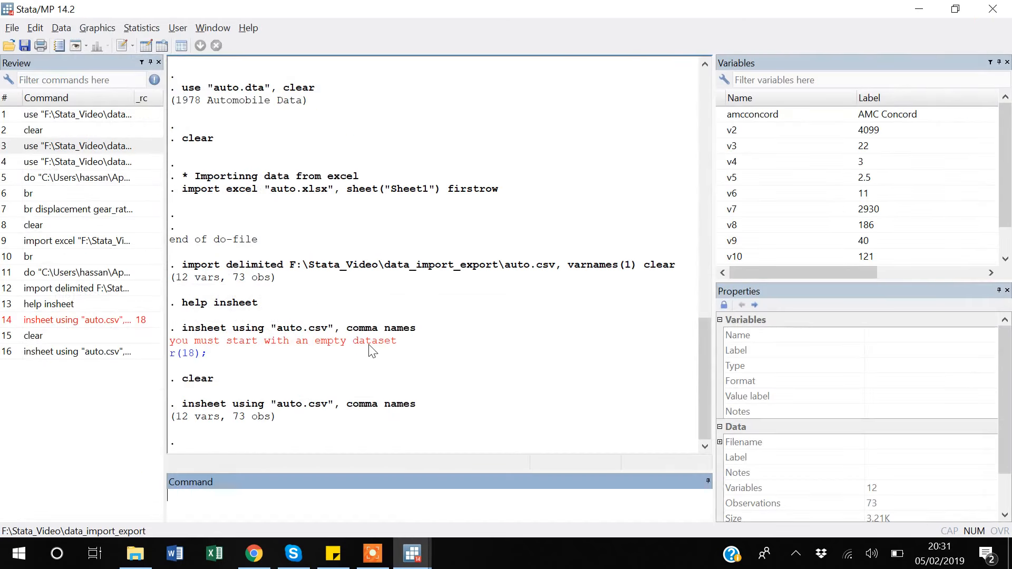
{"action": "key", "text": "alt+Tab"}
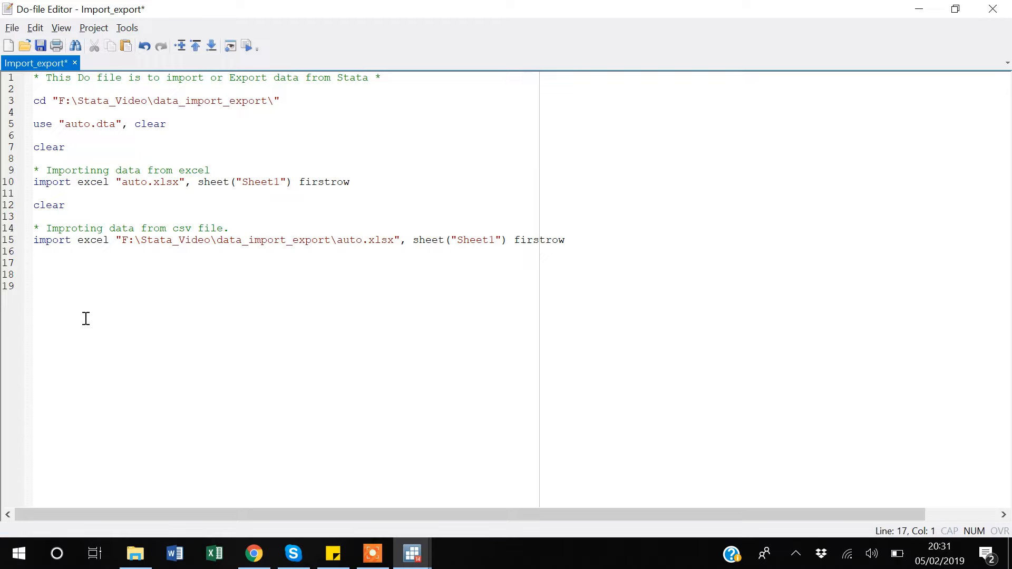
{"action": "key", "text": "Up"}
{"action": "key", "text": "Down"}
{"action": "type", "text": "insheet using \"auto.csv\", comma names"}
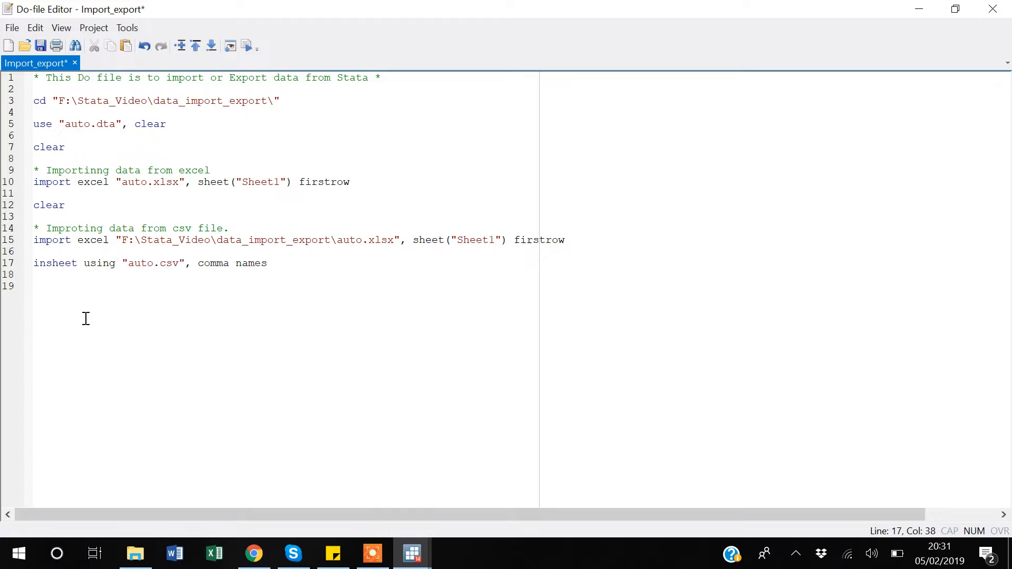
Step: Insert a clear command on its own line directly above the insheet line in the do-file
{"action": "key", "text": "Home"}
{"action": "key", "text": "Return"}
{"action": "key", "text": "Up"}
{"action": "type", "text": "clear"}
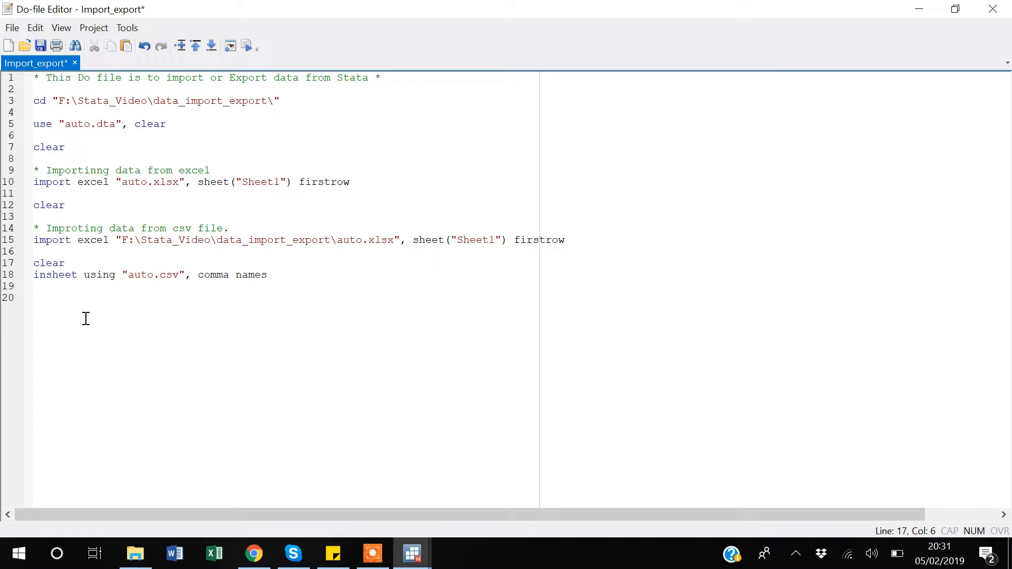
{"action": "left_click", "coordinate": [368, 552]}
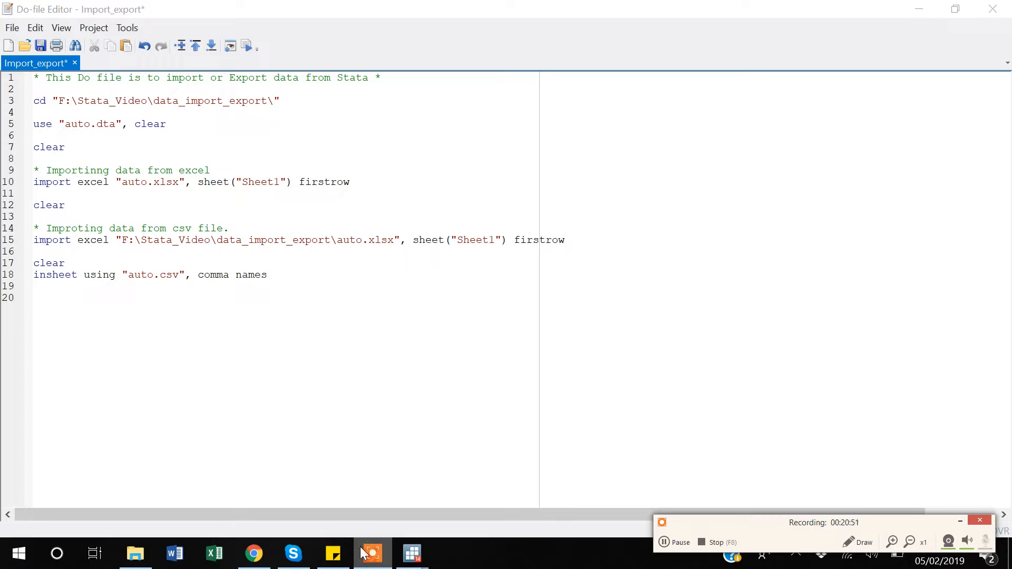
{"action": "left_click_drag", "start_coordinate": [363, 552], "coordinate": [166, 308]}
{"action": "left_click", "coordinate": [175, 343]}
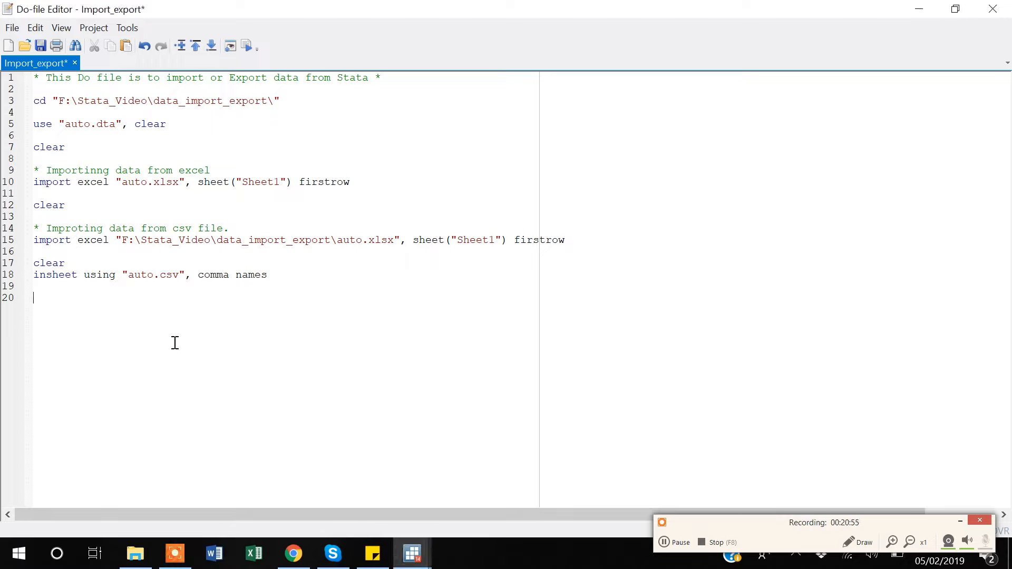
{"action": "key", "text": "F8"}
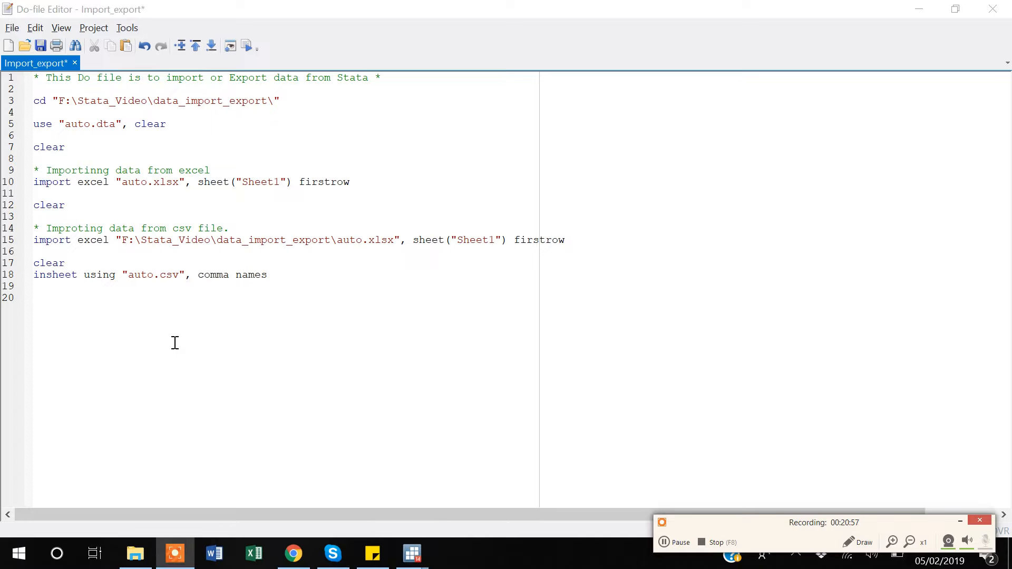